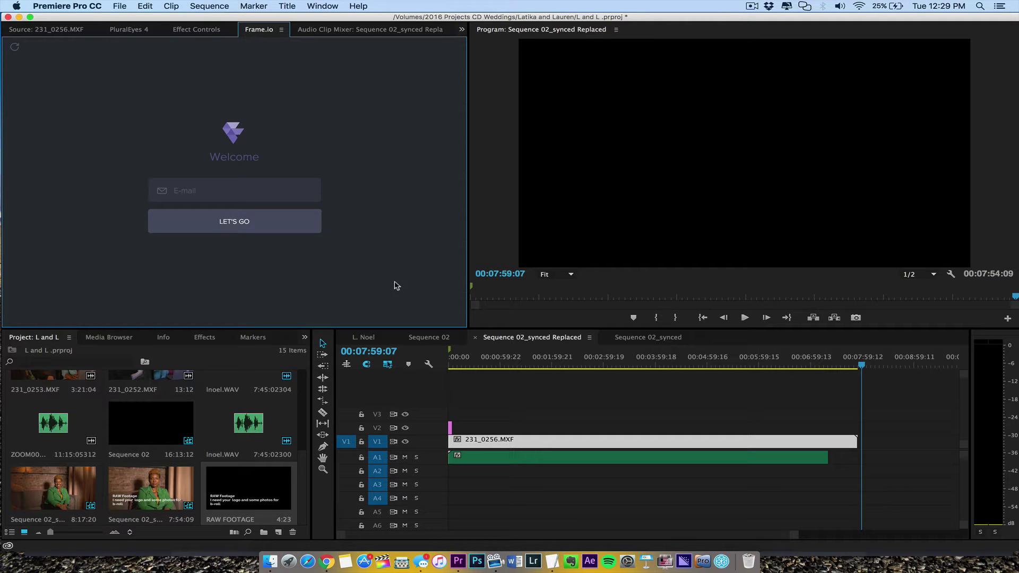
Step: Scrub the 02_synced Replaced sequence to the interview footage at 00:03:21:00
drag(473, 357, 797, 366)
key(Home)
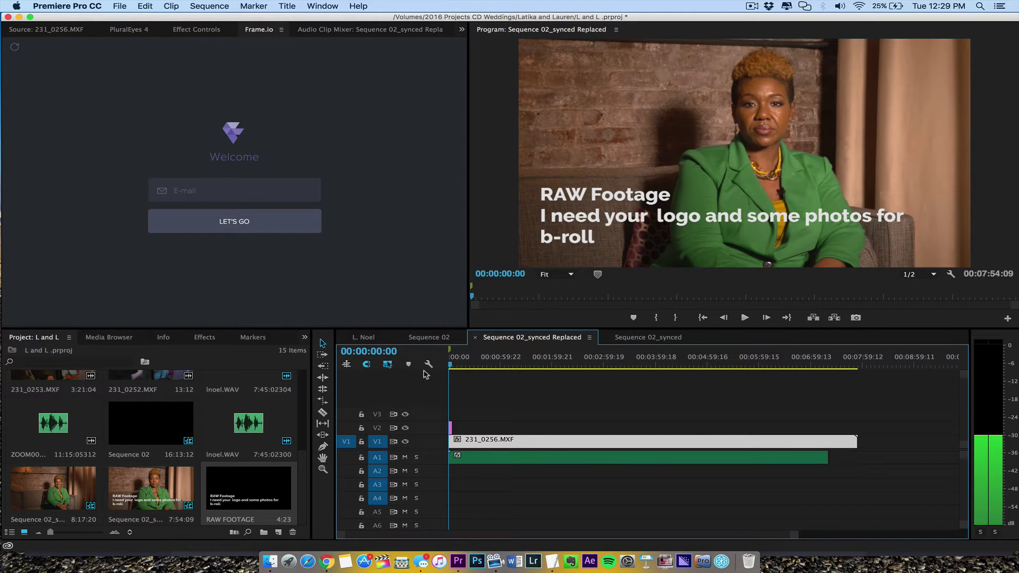
drag(449, 364, 621, 364)
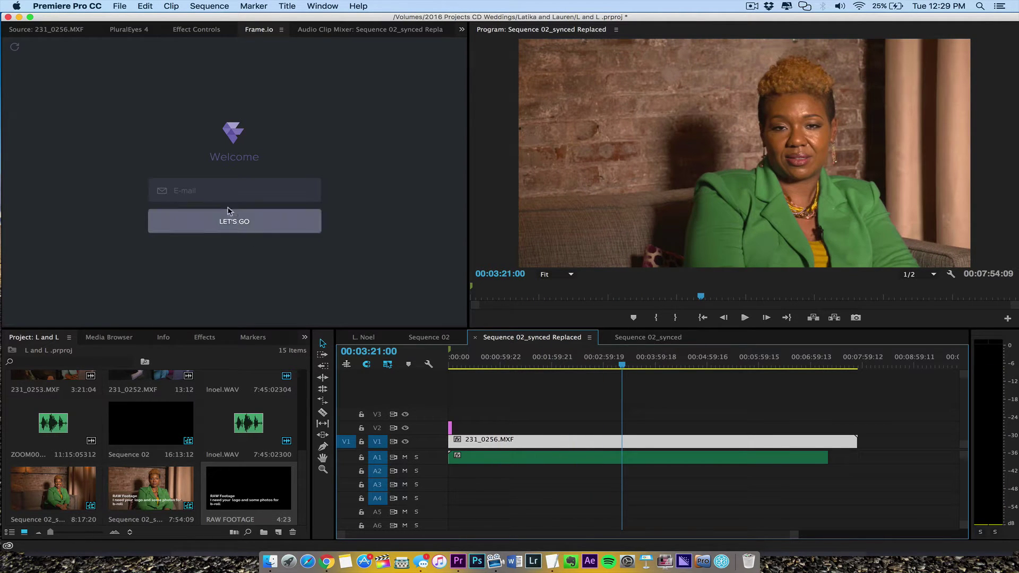
Step: Enter your e-mail in Frame.io sign-in and advance Google sign-in to the password step
click(220, 192)
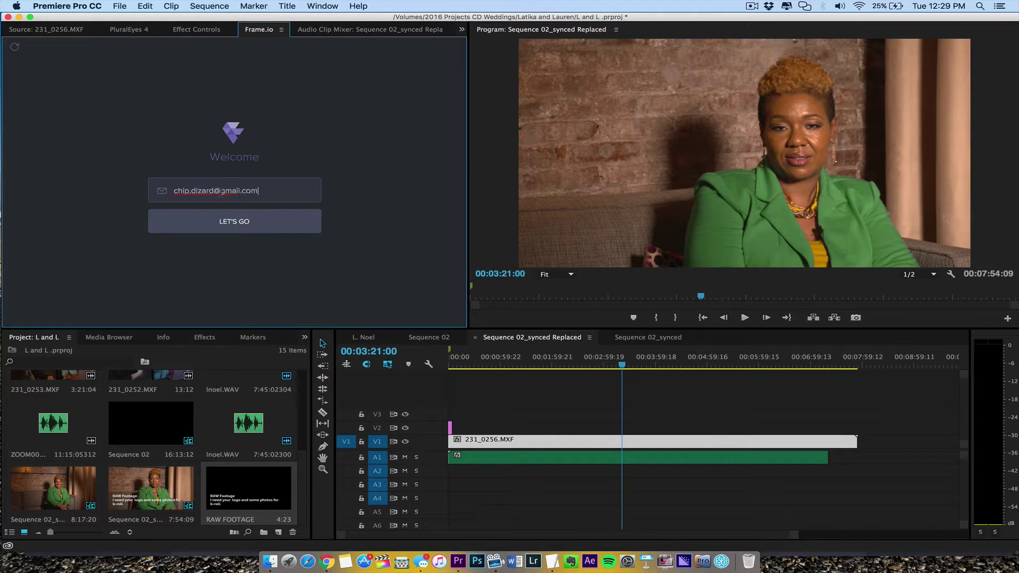
click(236, 223)
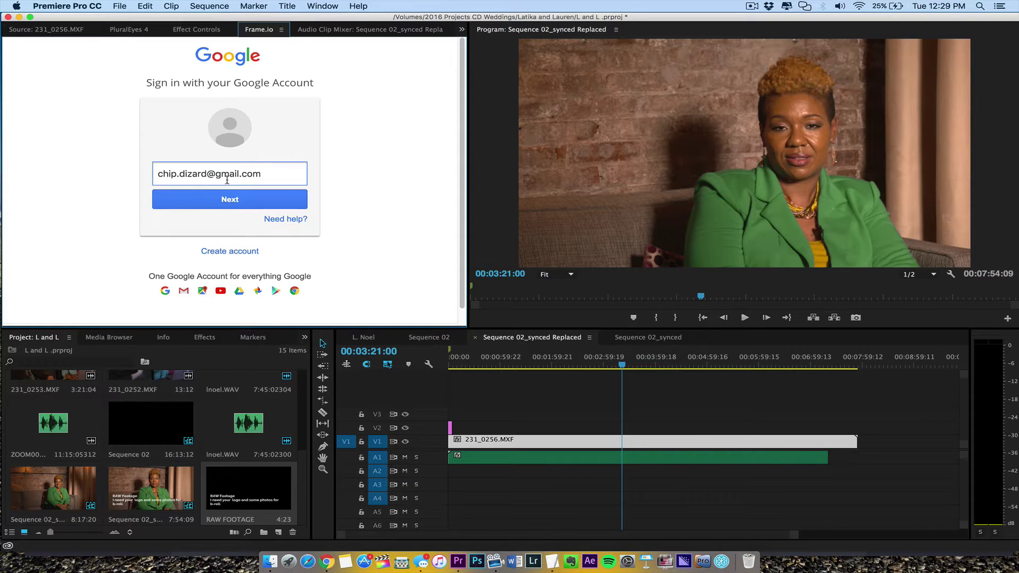
click(261, 200)
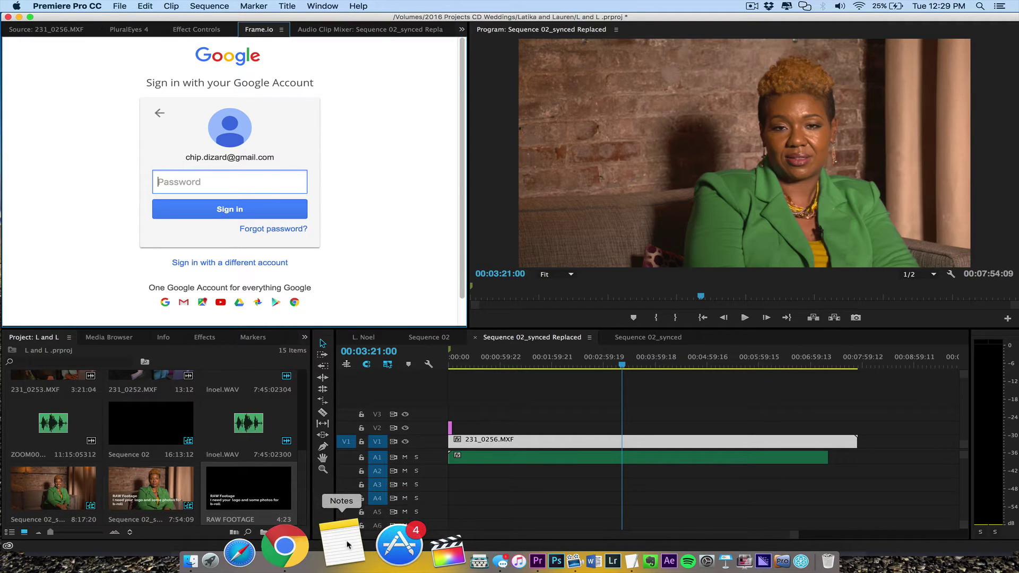
Step: Open the Notes app and use the menu bar to complete the Frame.io sign-in
click(348, 544)
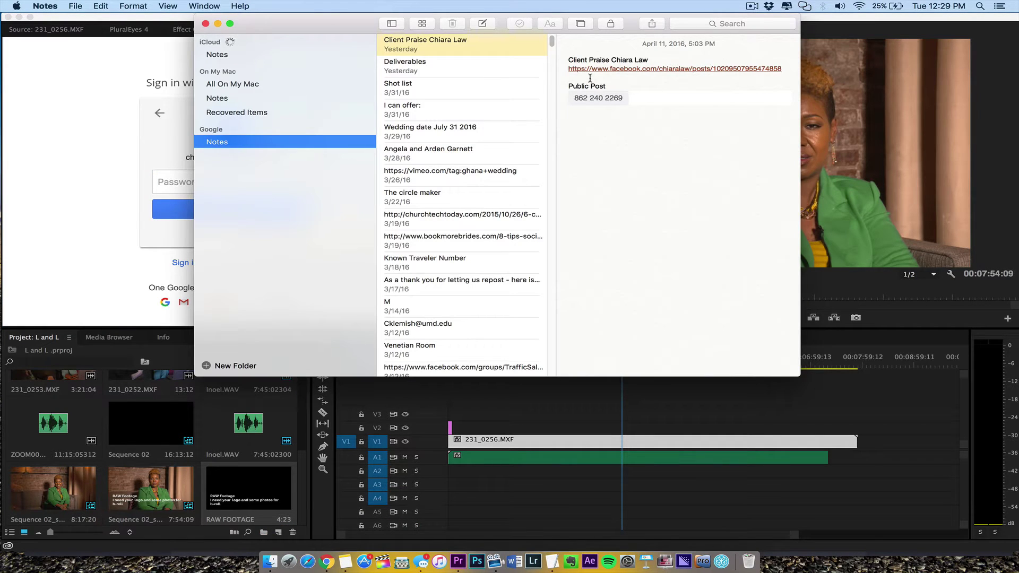
click(752, 6)
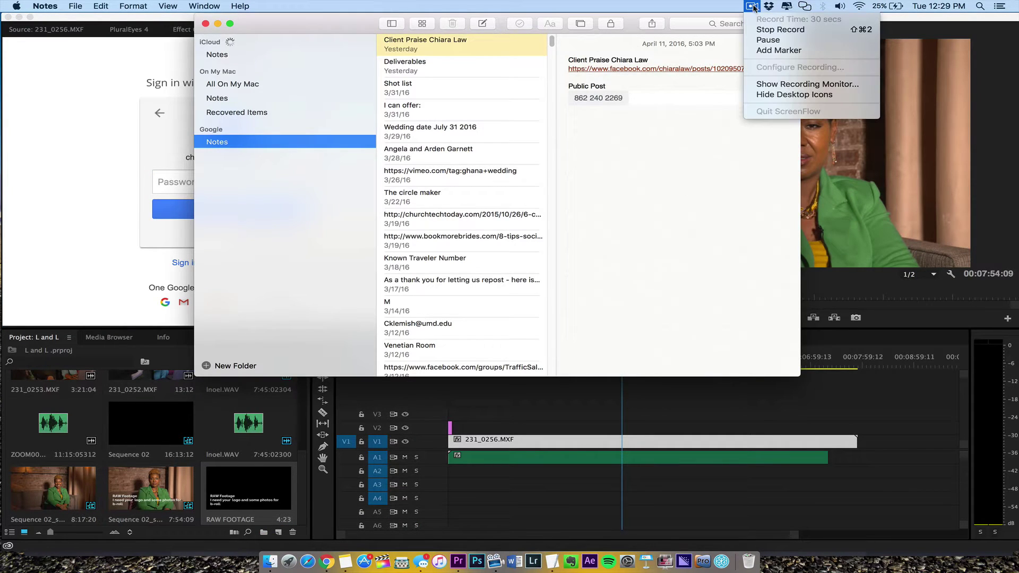
click(774, 39)
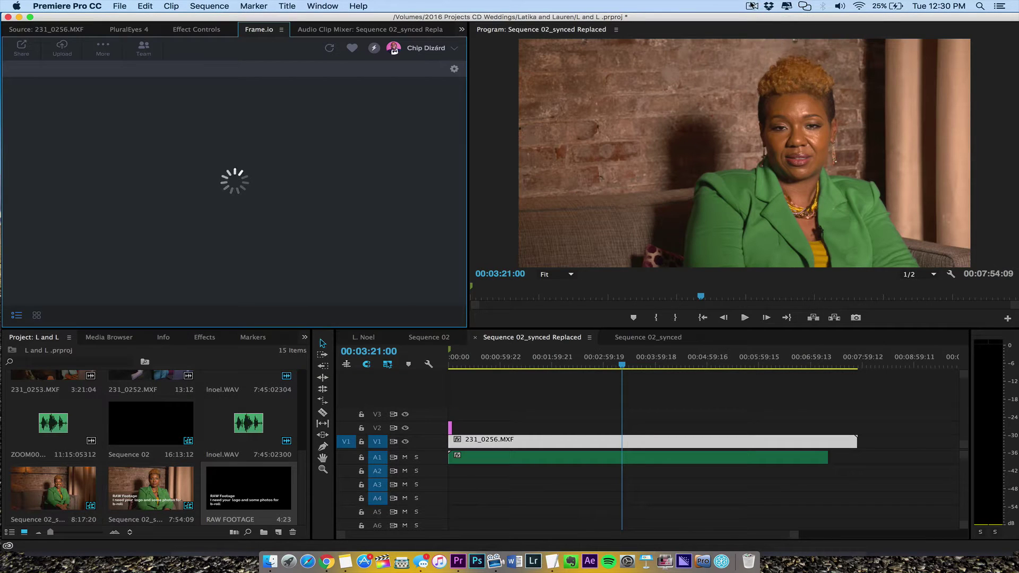
click(752, 6)
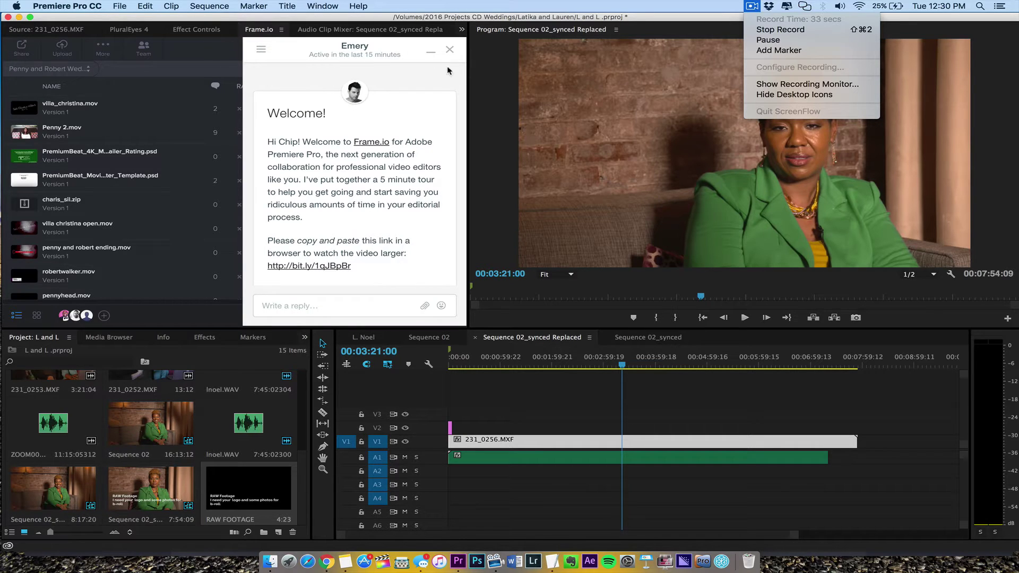
Step: Send the chat reply 'Great I'm doing a tutorial now on it.' and briefly play the tutorial video
click(607, 8)
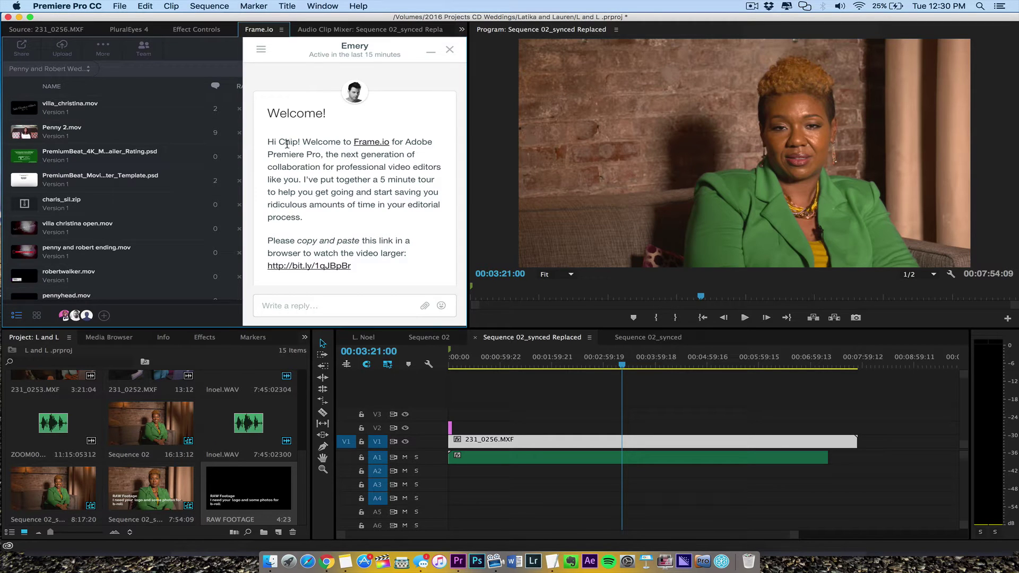
drag(287, 144, 370, 226)
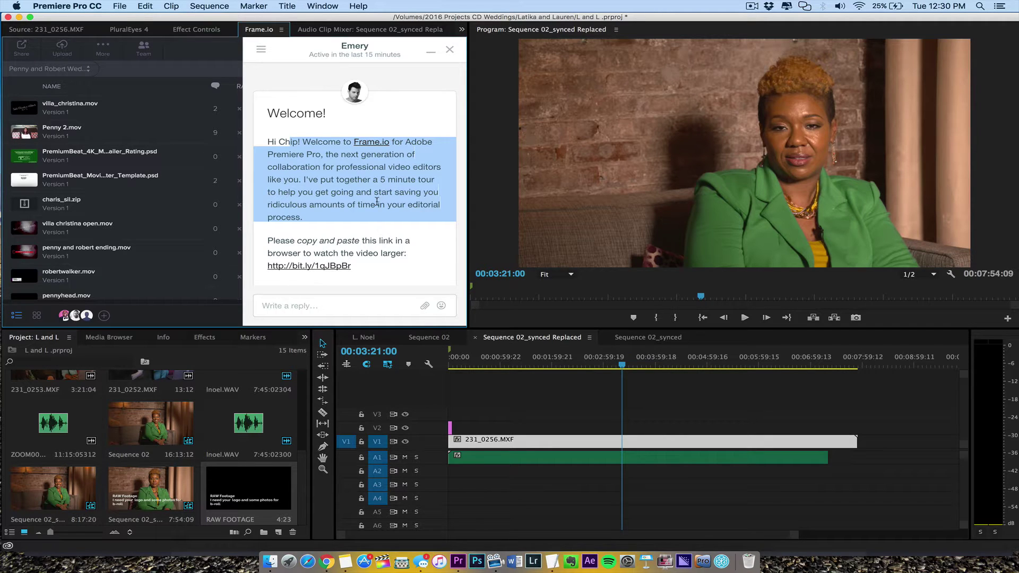
click(390, 302)
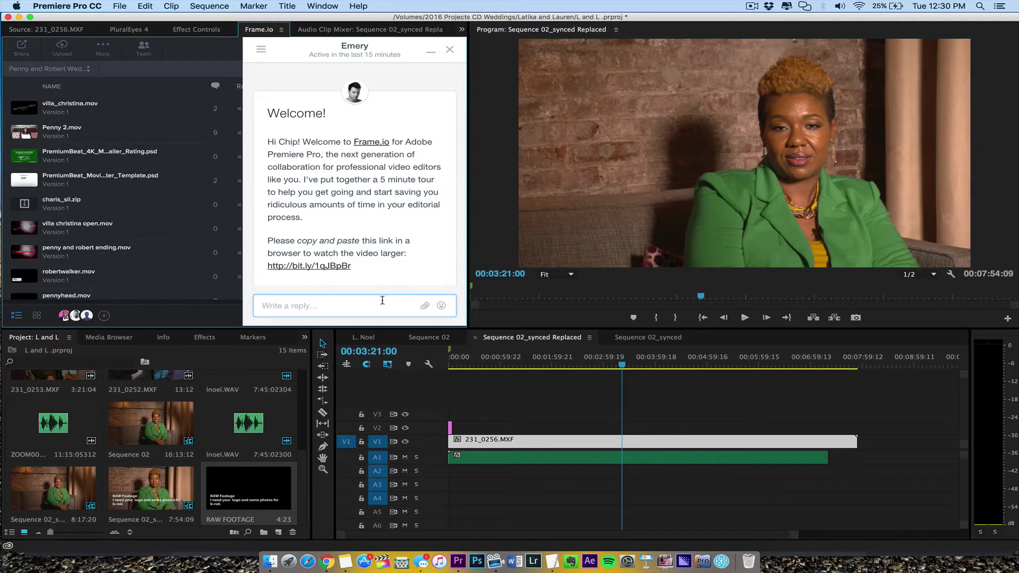
text(Gr)
text(eat I'm doing a tutorial now on it.)
key(Return)
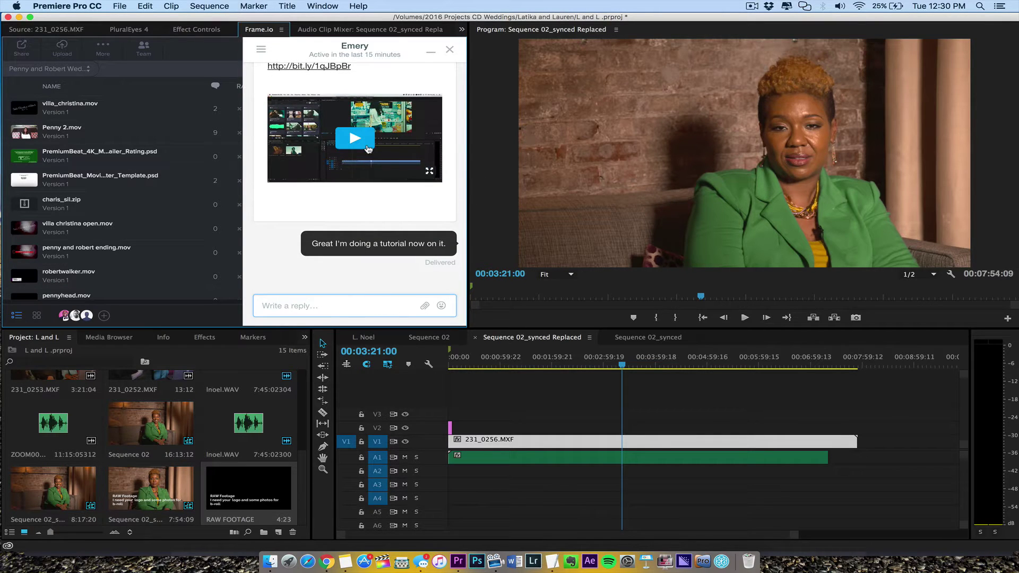
click(365, 147)
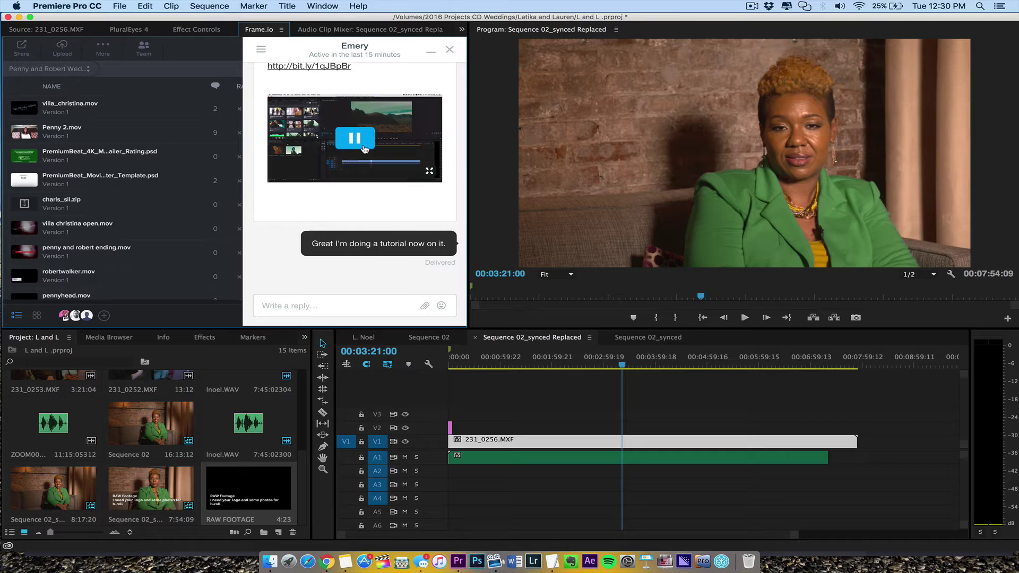
click(356, 143)
Step: Close the welcome chat and scroll through the Frame.io project list
click(449, 51)
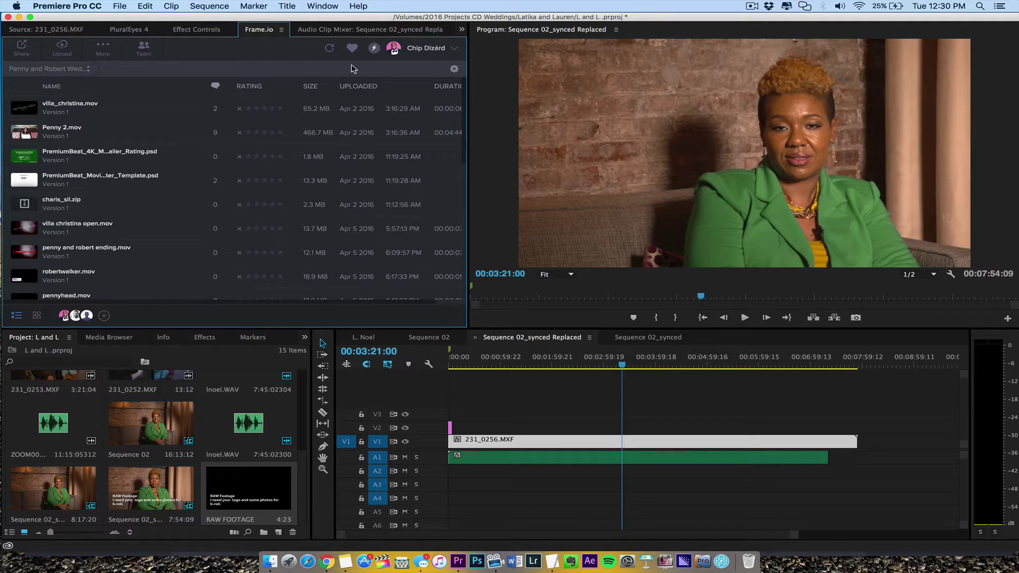
click(81, 70)
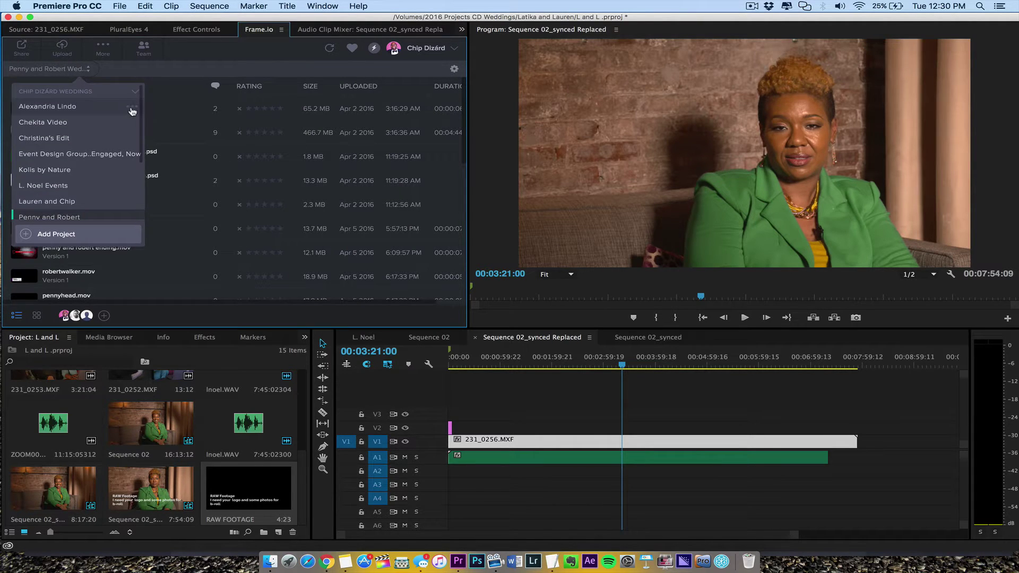
drag(142, 110, 134, 224)
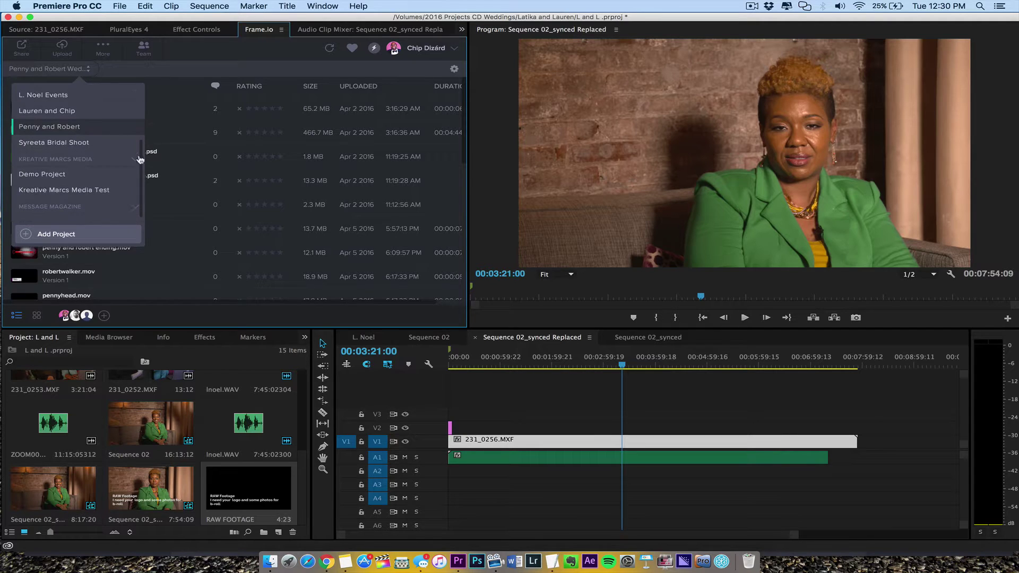
scroll(140, 159, up, 3)
scroll(140, 159, down, 3)
drag(141, 192, 141, 124)
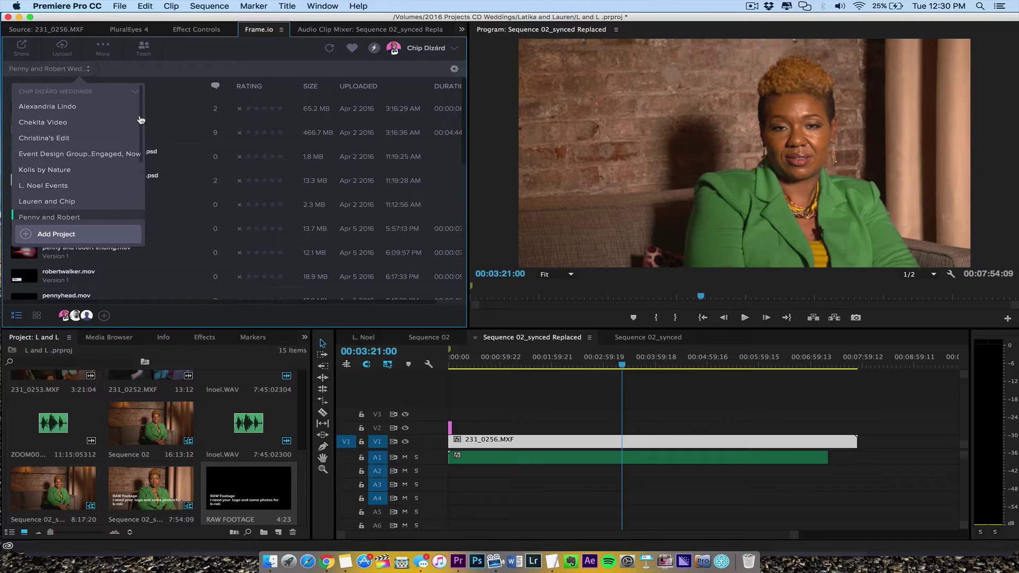
Step: Create Frame.io project 'L. Noel Events' assigned to the weddings team
click(88, 236)
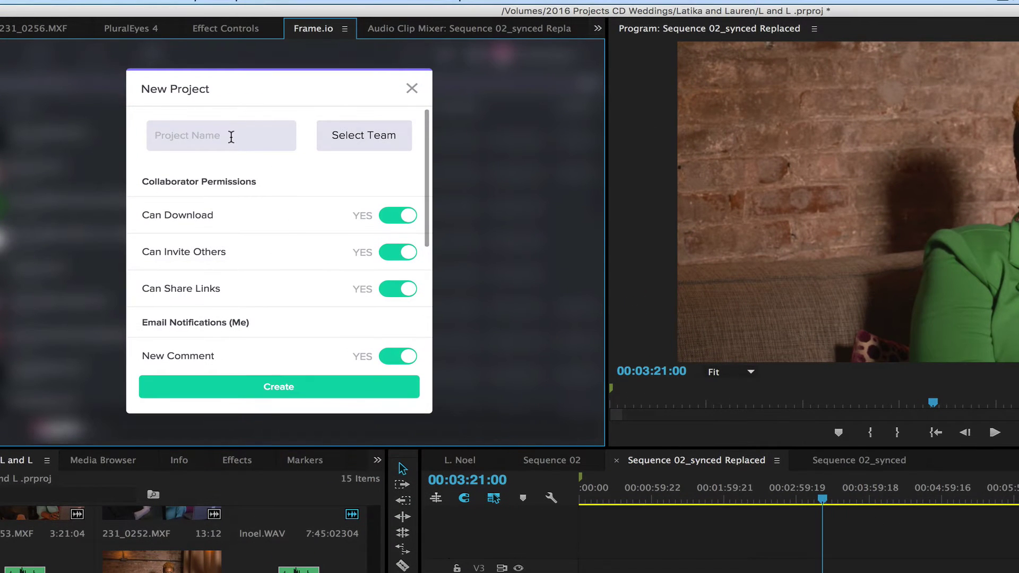
text(:)
key(BackSpace)
text(L. NOel Events)
click(345, 137)
click(371, 164)
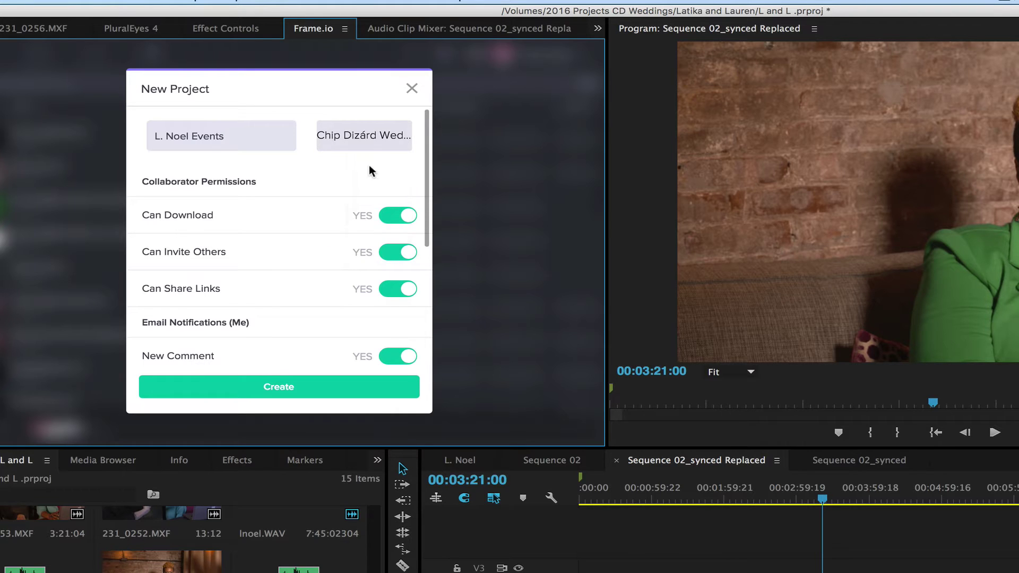
scroll(427, 215, down, 1)
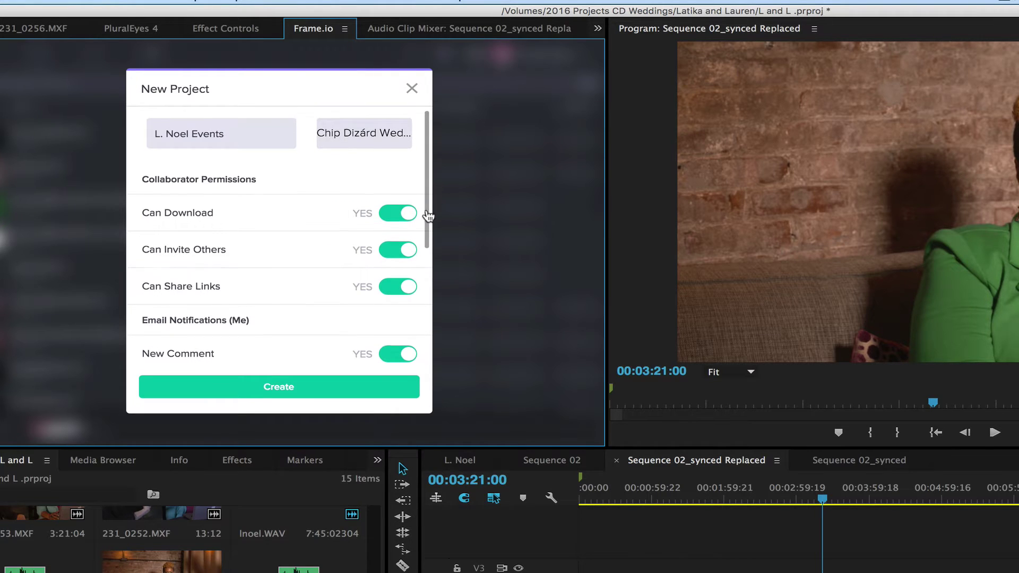
drag(428, 215, 445, 170)
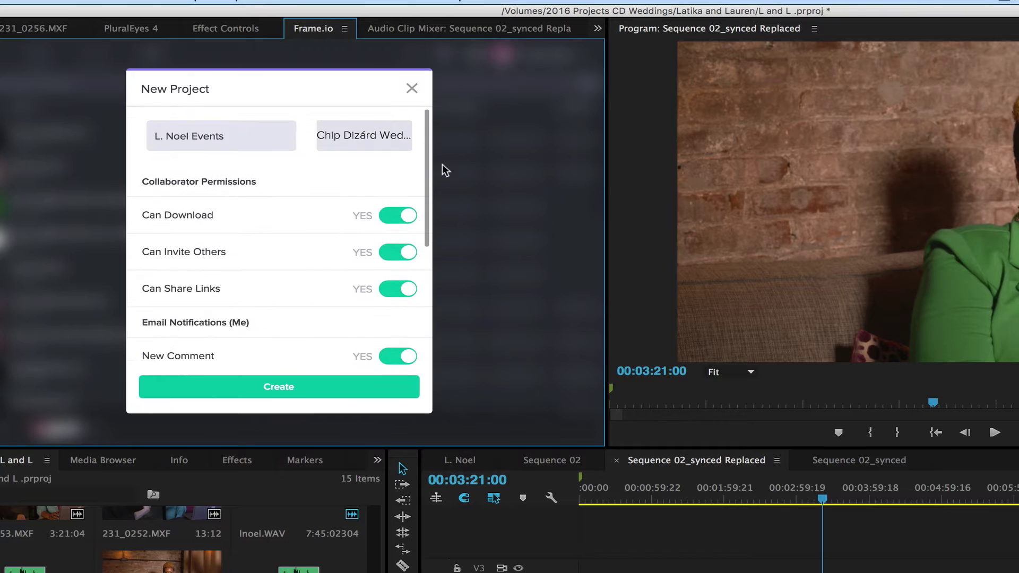
scroll(428, 212, down, 4)
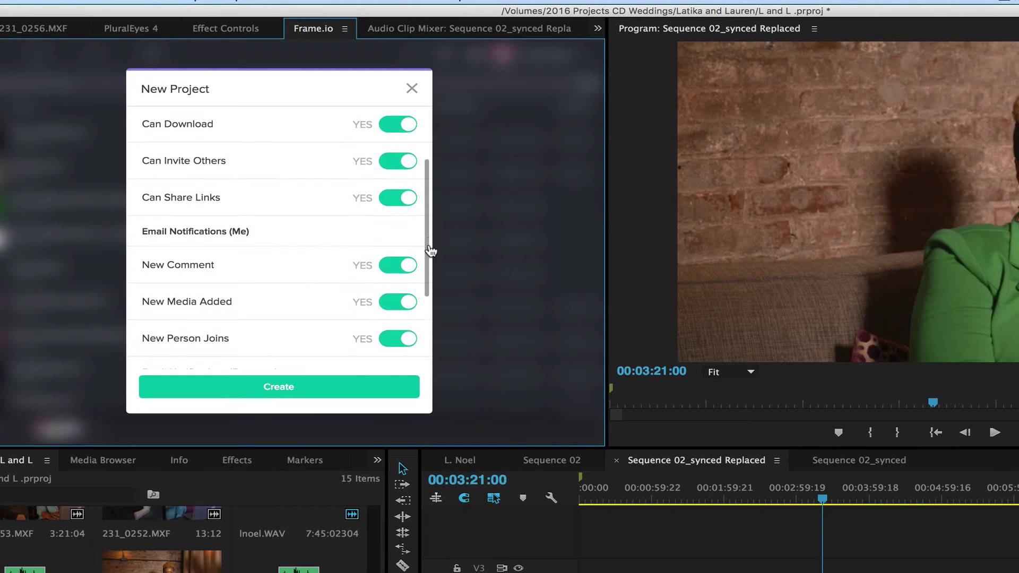
scroll(429, 287, down, 5)
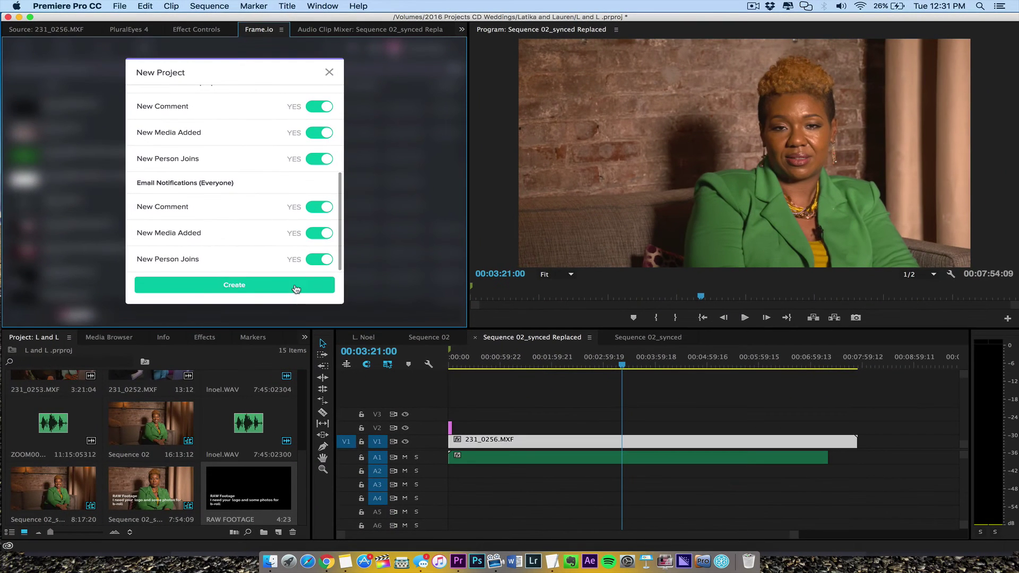
click(365, 392)
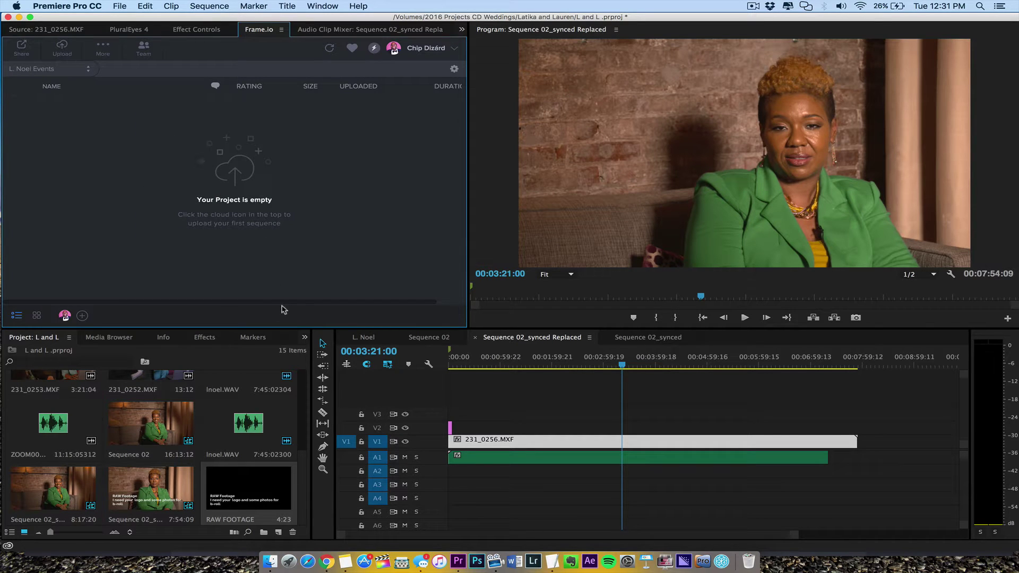
Step: Rename Sequence 02_synced Replaced in the project bin to 'L. Noel Raw Footage'
drag(504, 358, 509, 361)
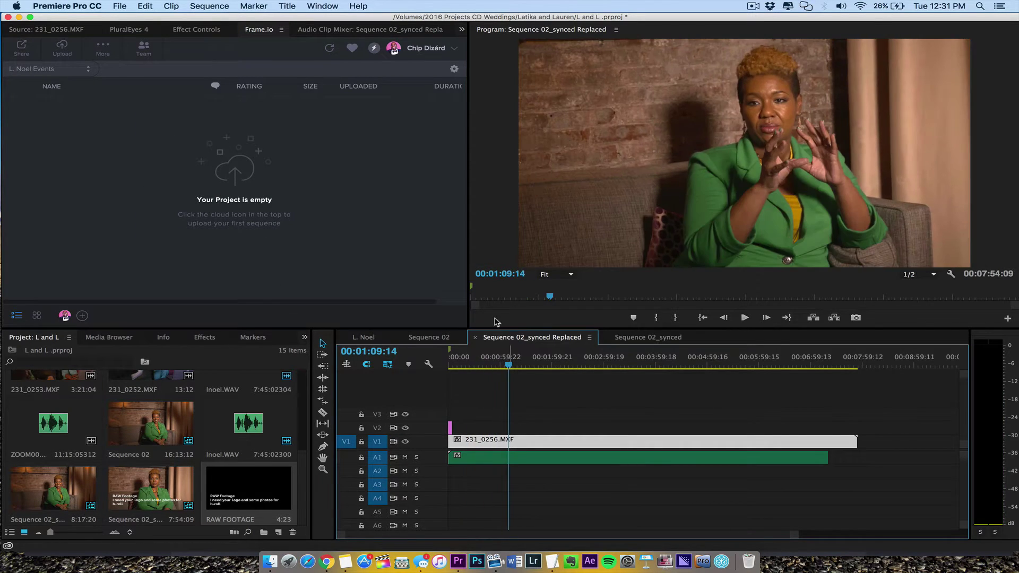
click(141, 518)
click(143, 520)
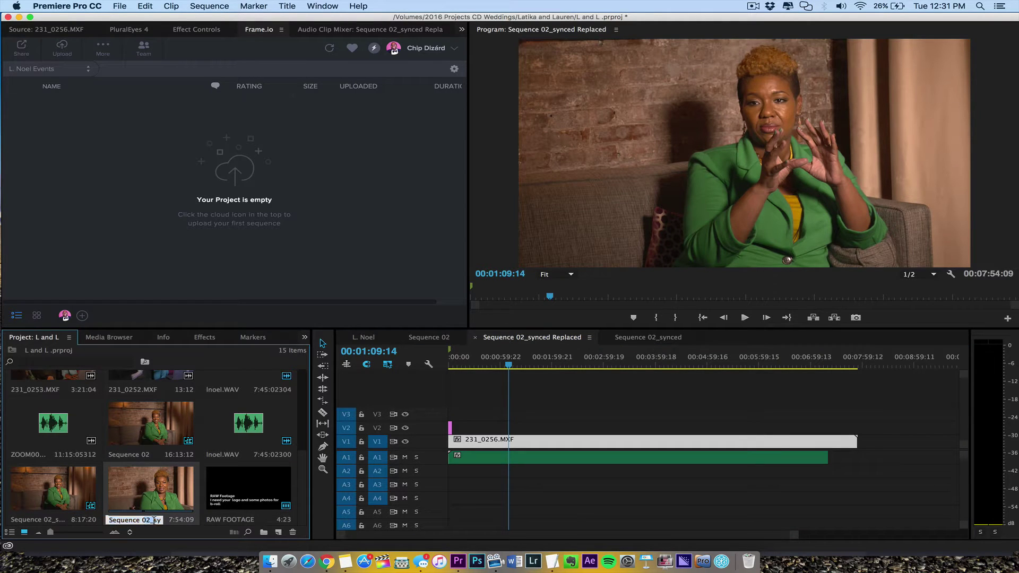
drag(143, 520, 182, 520)
text(Sequence 0L)
text(. Noel Raw Footage)
key(Return)
Step: Close the Sequence 02, Sequence 02_synced and L. Noel timelines, keeping L. Noel Raw Footage
click(473, 450)
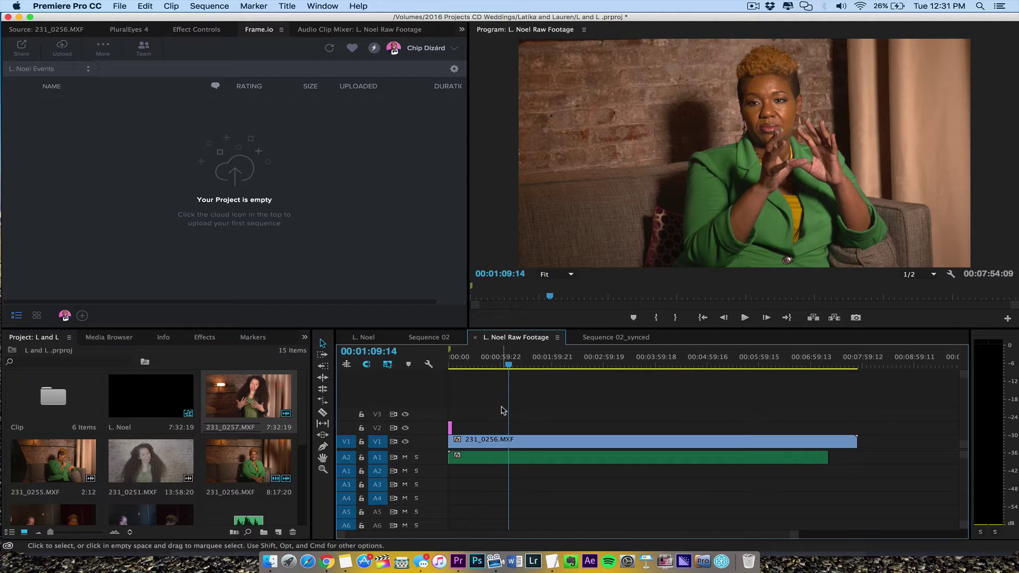
click(483, 362)
click(403, 338)
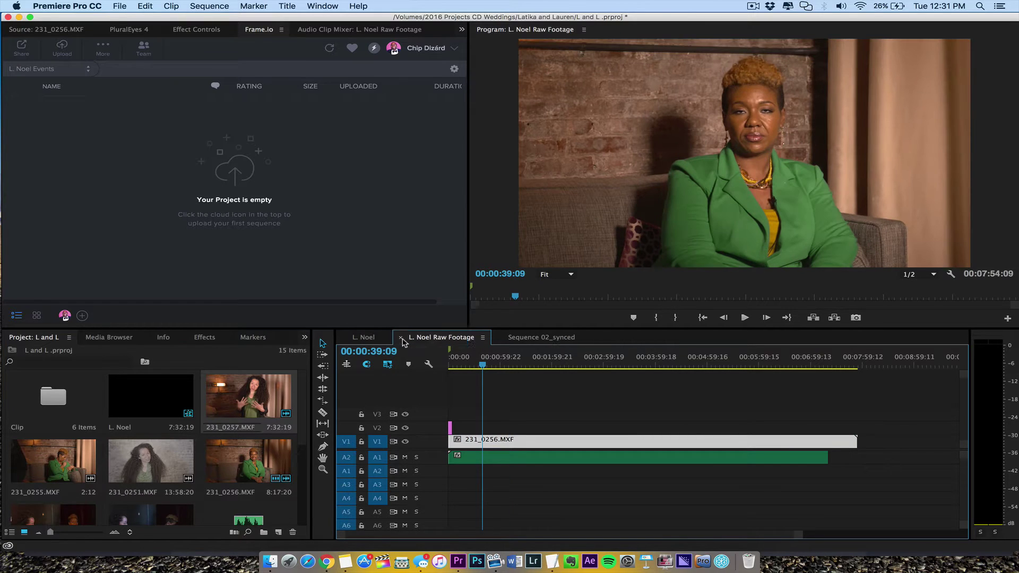
click(500, 338)
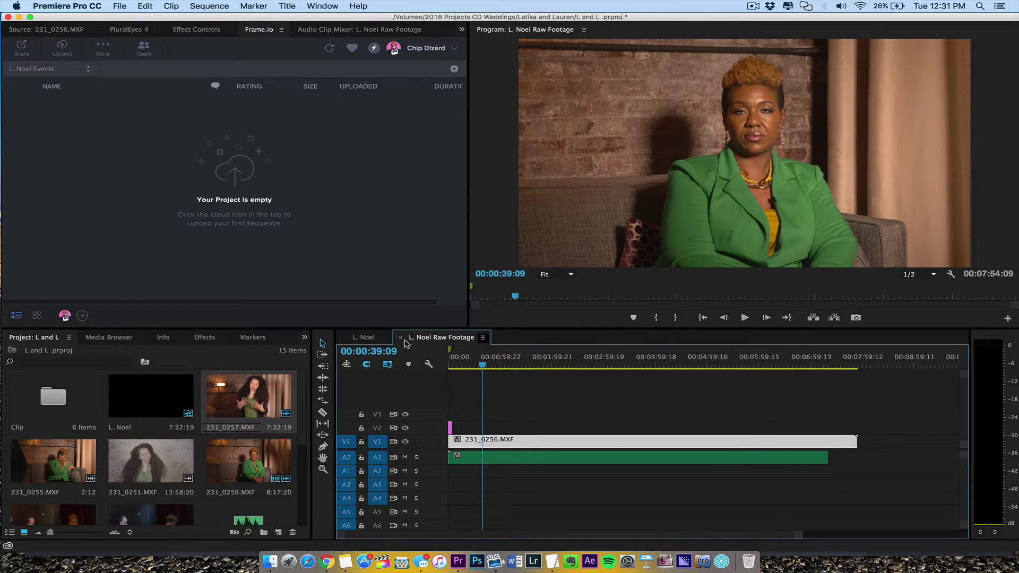
click(350, 337)
click(343, 337)
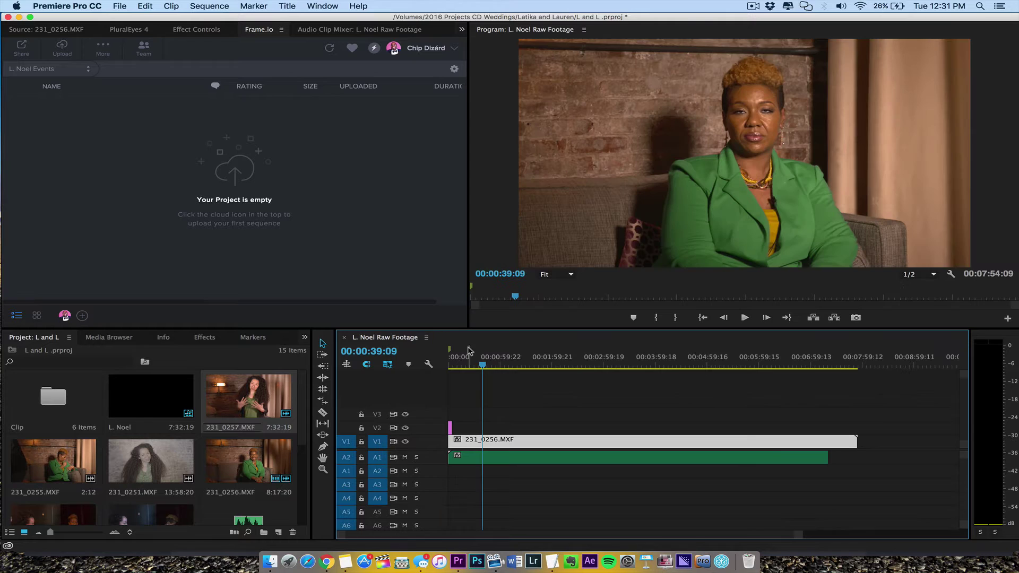
drag(481, 362, 772, 365)
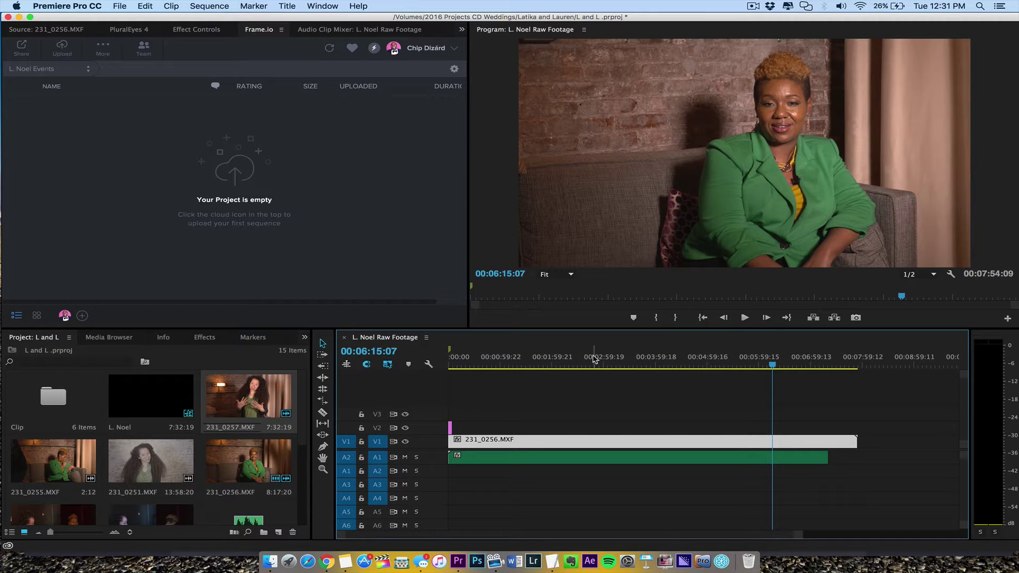
Step: Set up uploading the active sequence with Web 720 format and Whole Sequence range
click(119, 6)
click(356, 194)
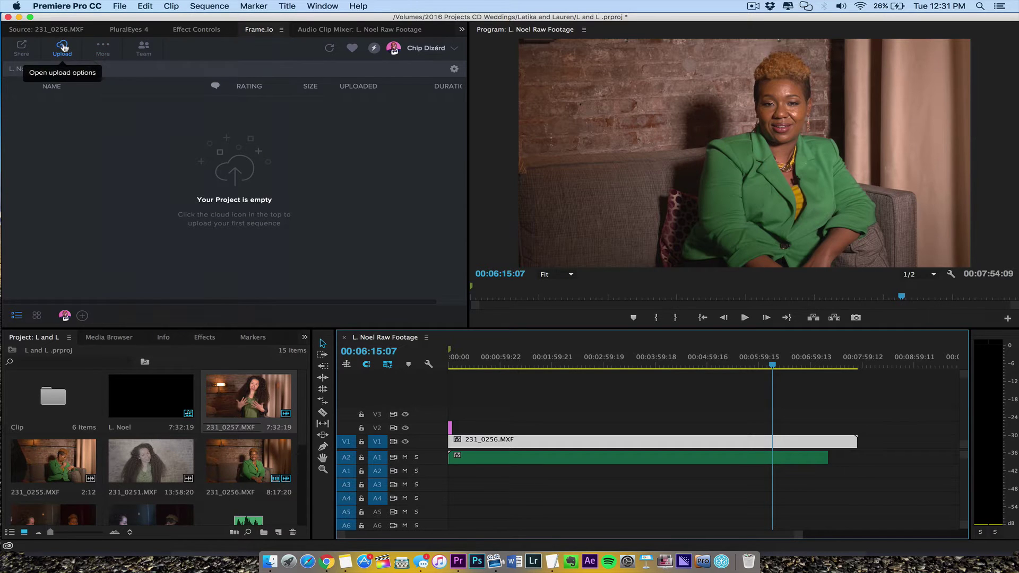
click(63, 48)
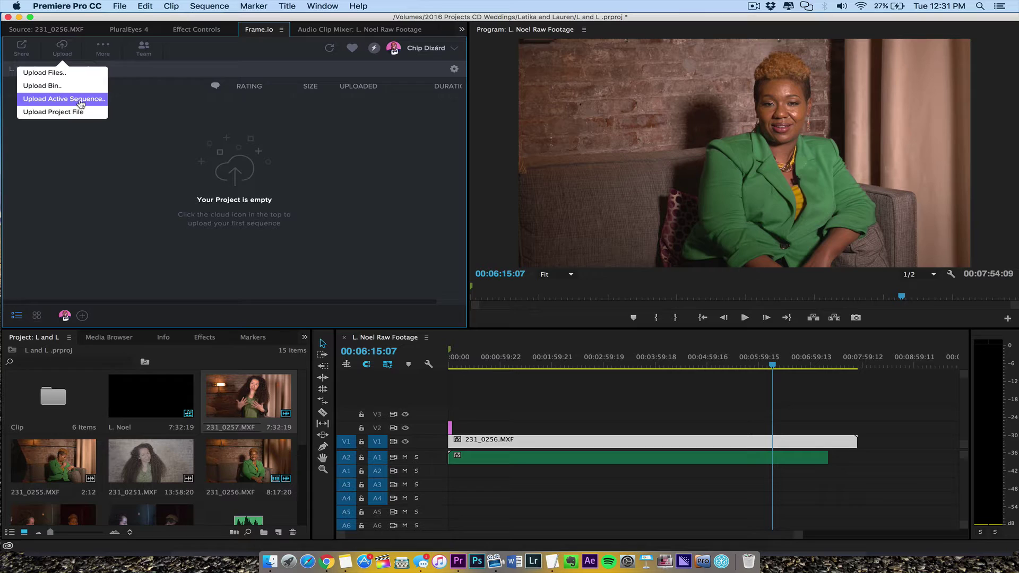
click(80, 104)
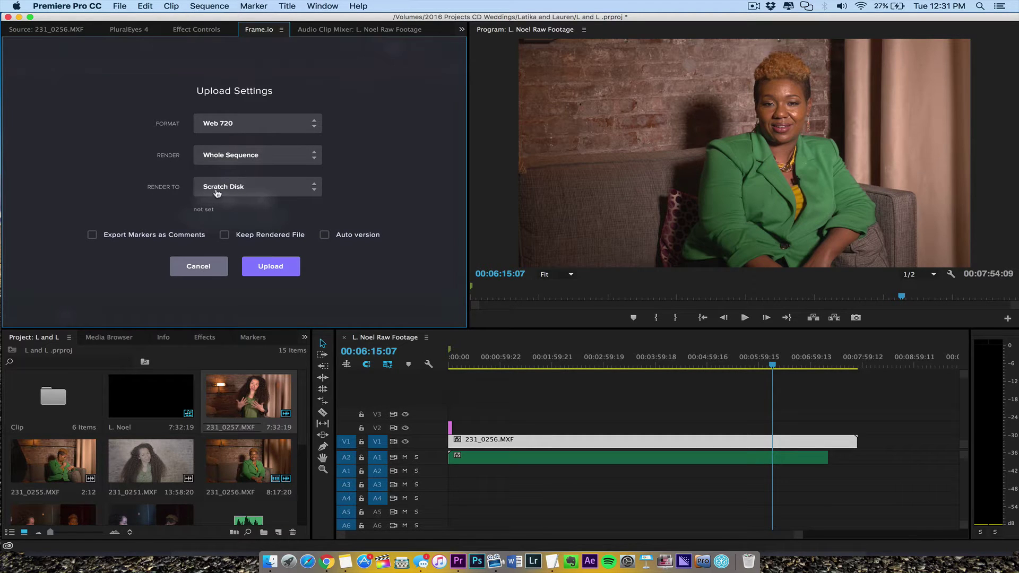
click(238, 127)
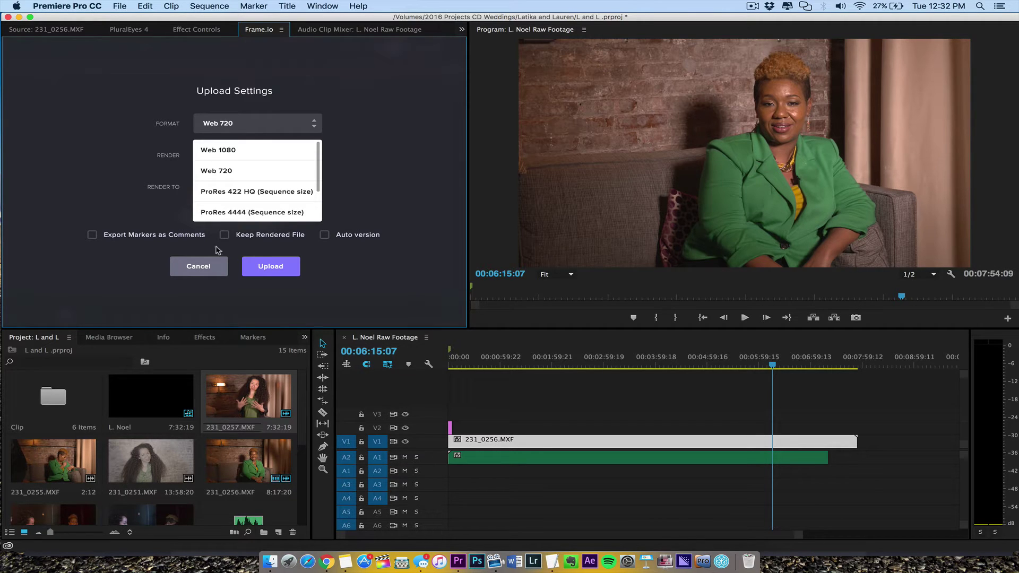
click(287, 177)
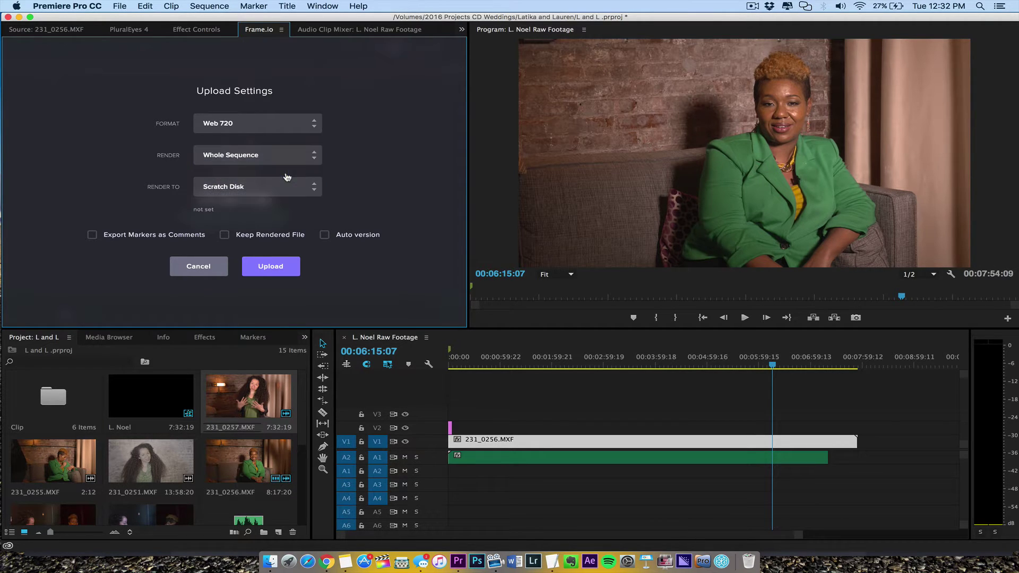
click(266, 157)
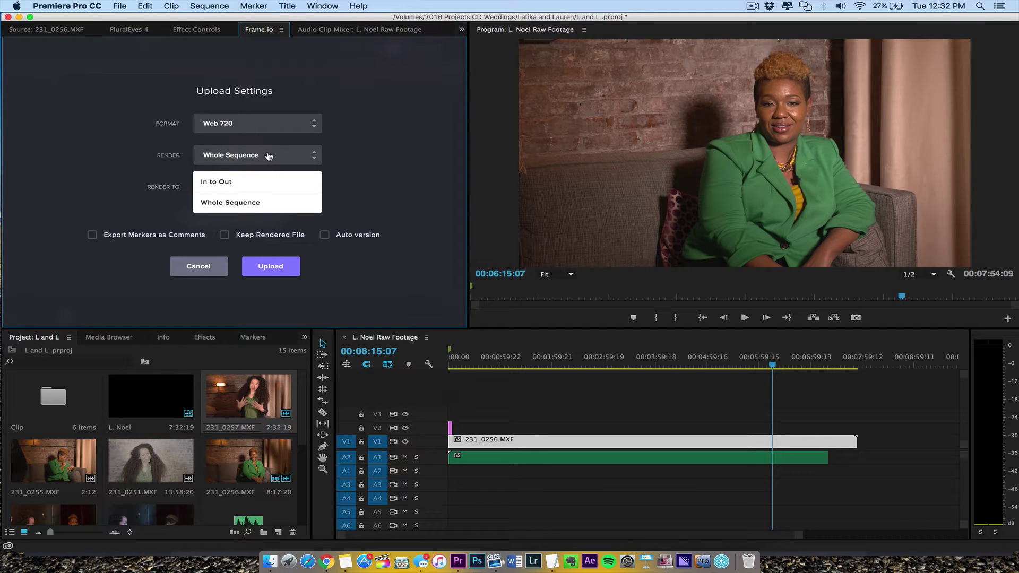
click(269, 156)
Step: Render to a custom Movies folder, leave auto versioning off, and start the upload
click(294, 189)
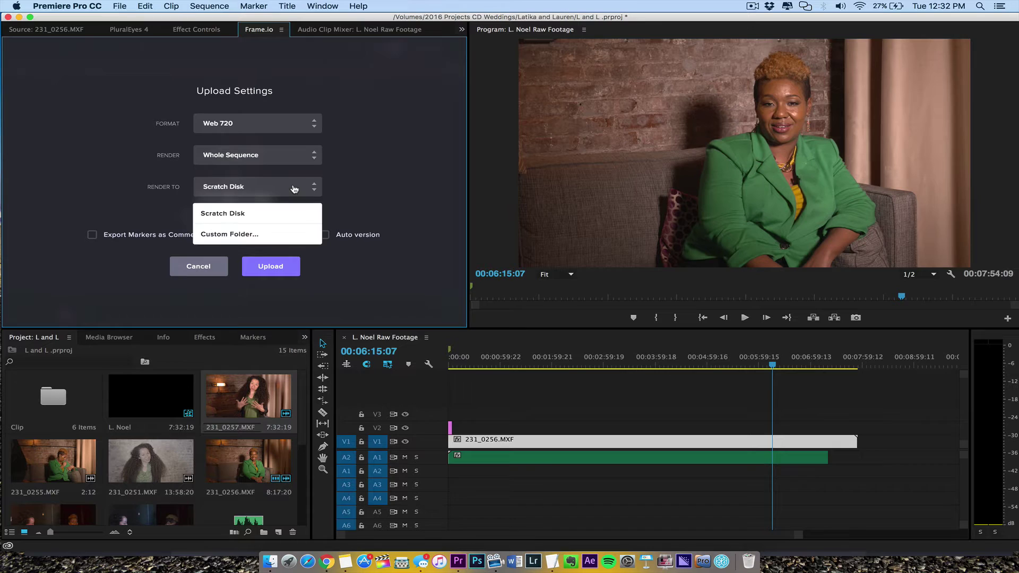
click(311, 187)
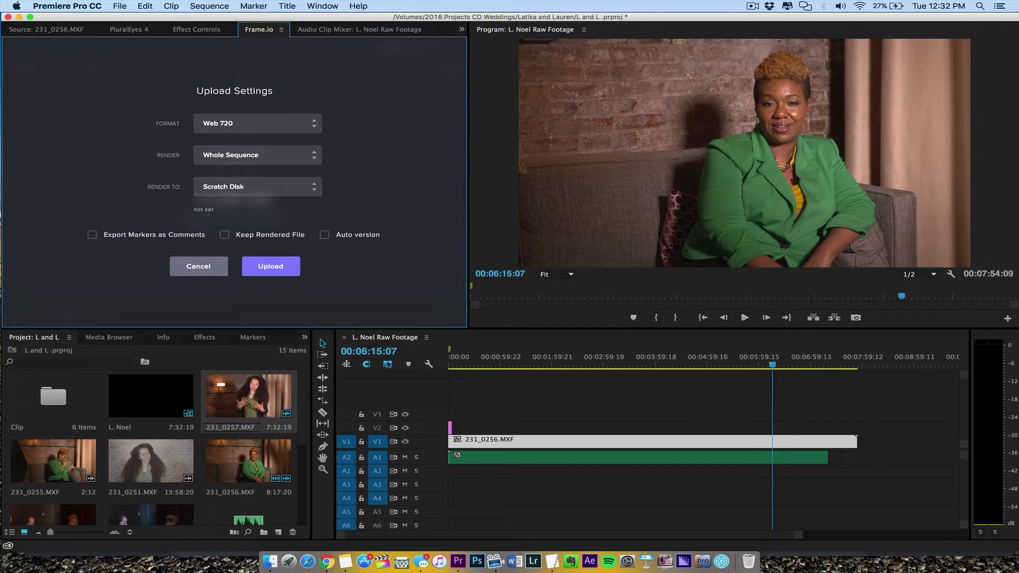
click(268, 199)
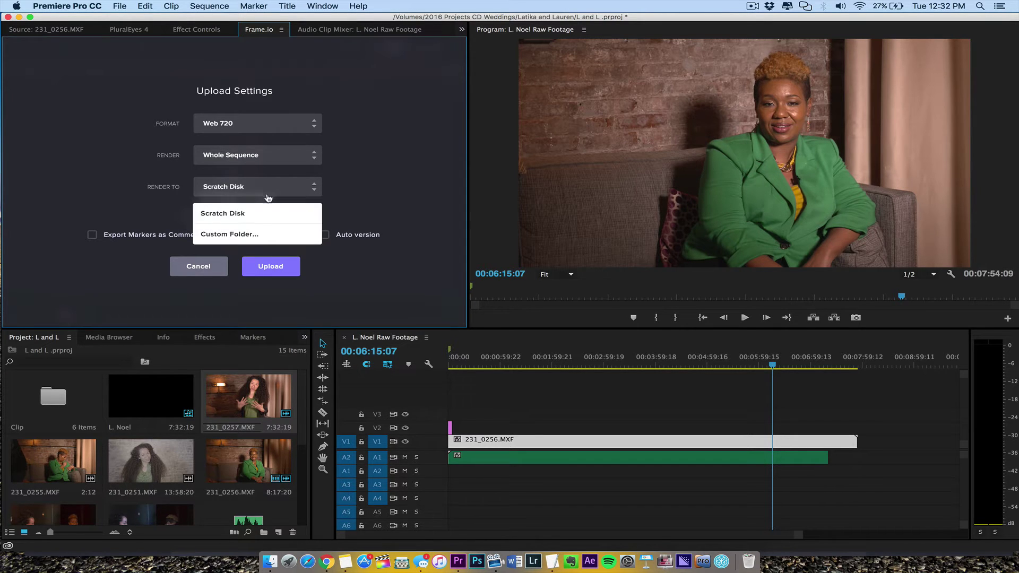
click(268, 231)
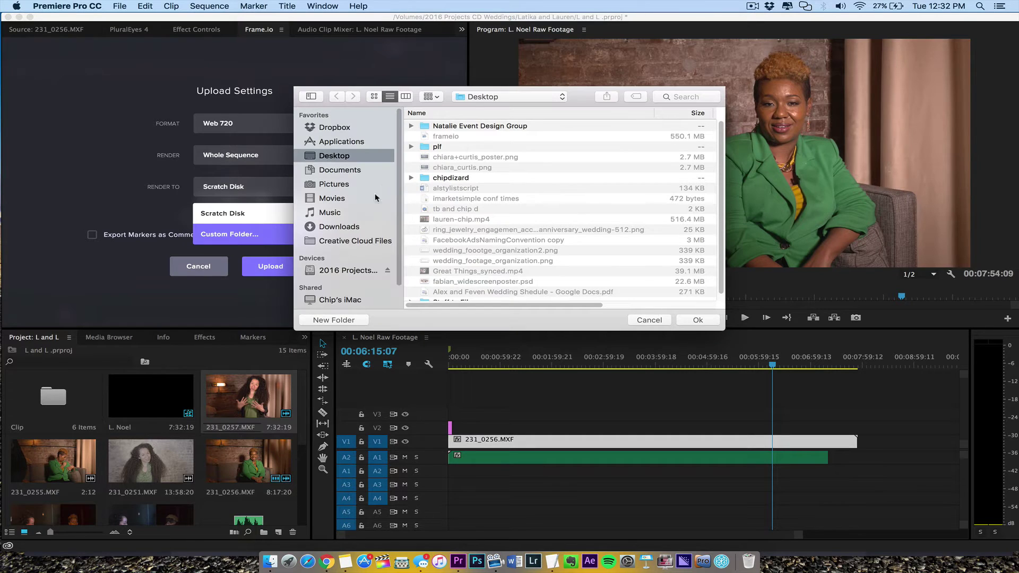
click(334, 198)
click(695, 320)
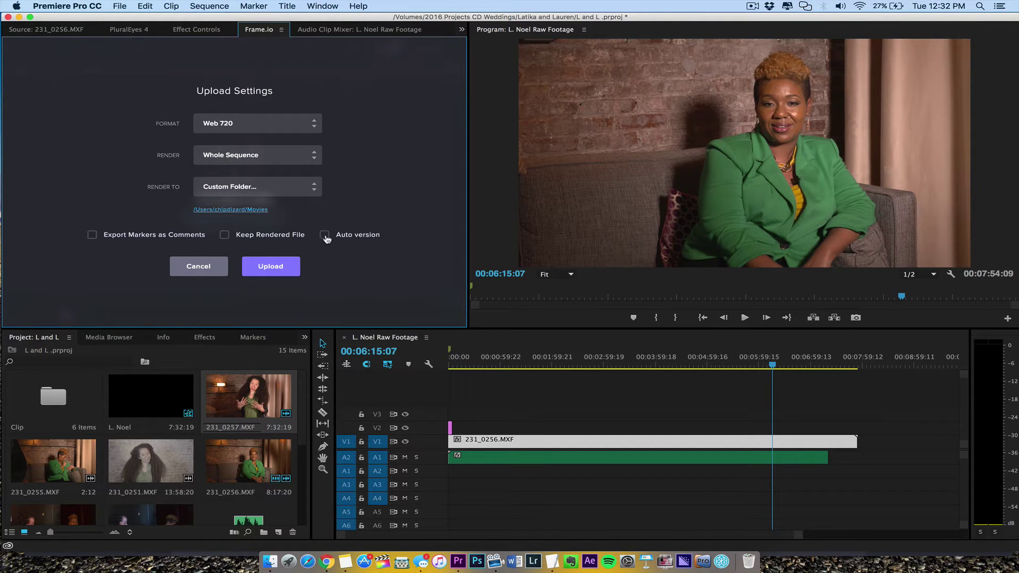
click(343, 239)
click(324, 236)
click(283, 274)
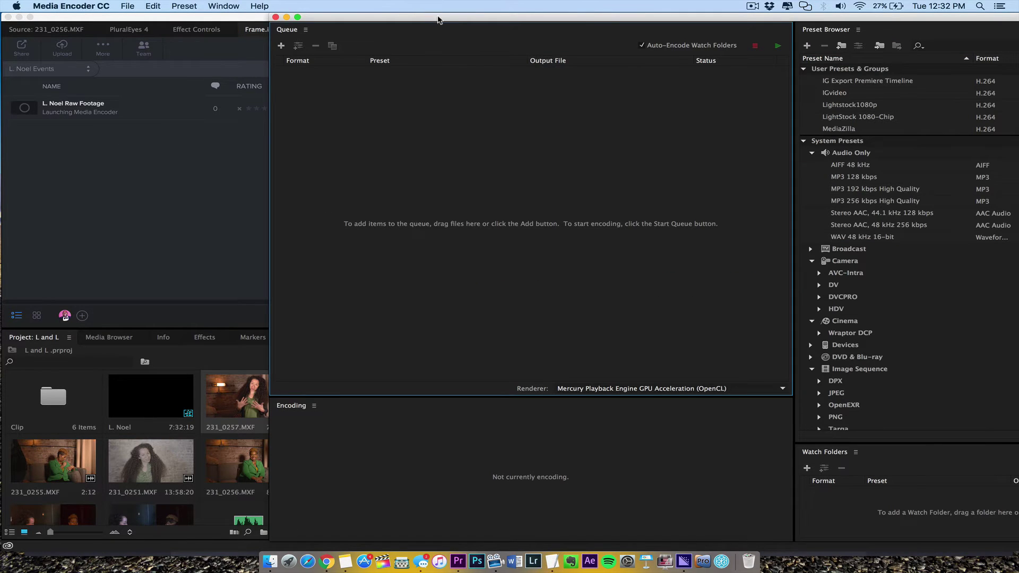
Step: After Media Encoder renders, copy the invite link and share the first upload on Twitter
drag(438, 19, 327, 12)
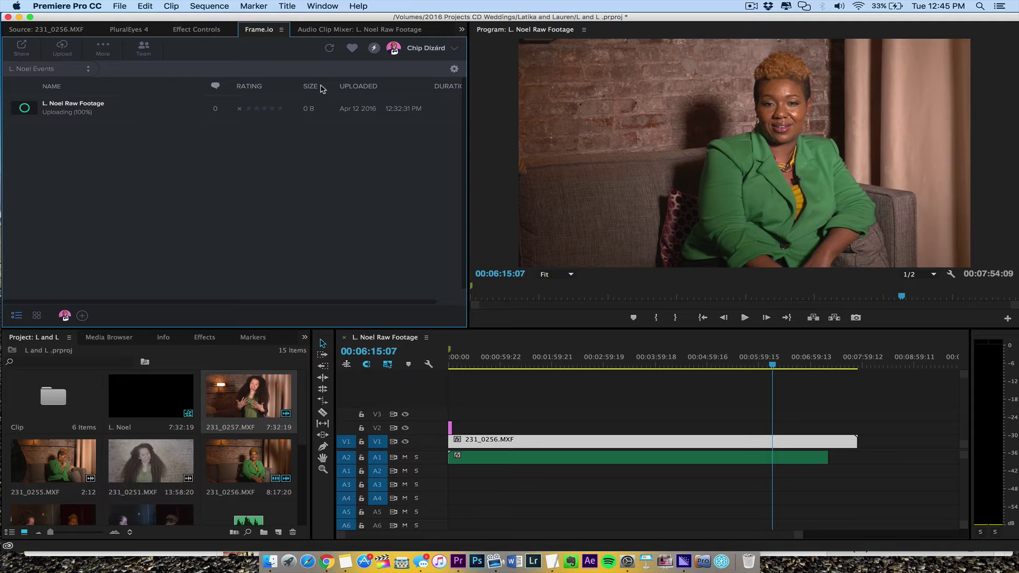
click(374, 50)
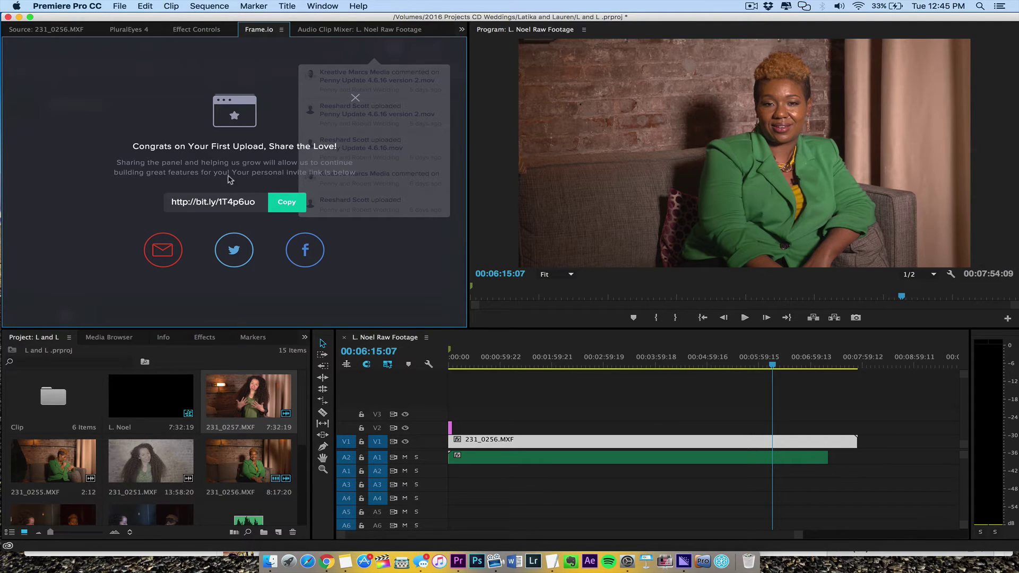
click(287, 202)
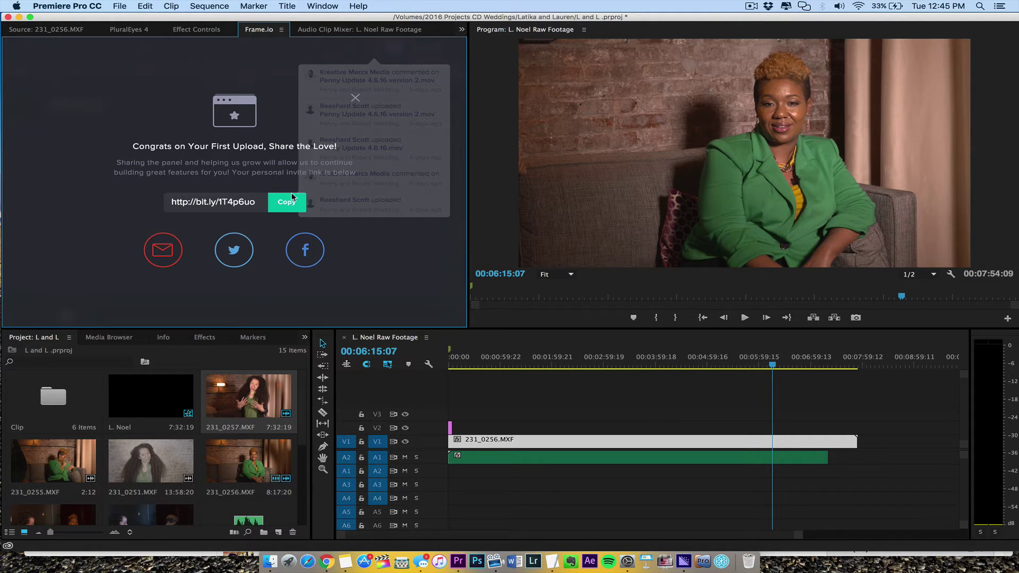
click(233, 248)
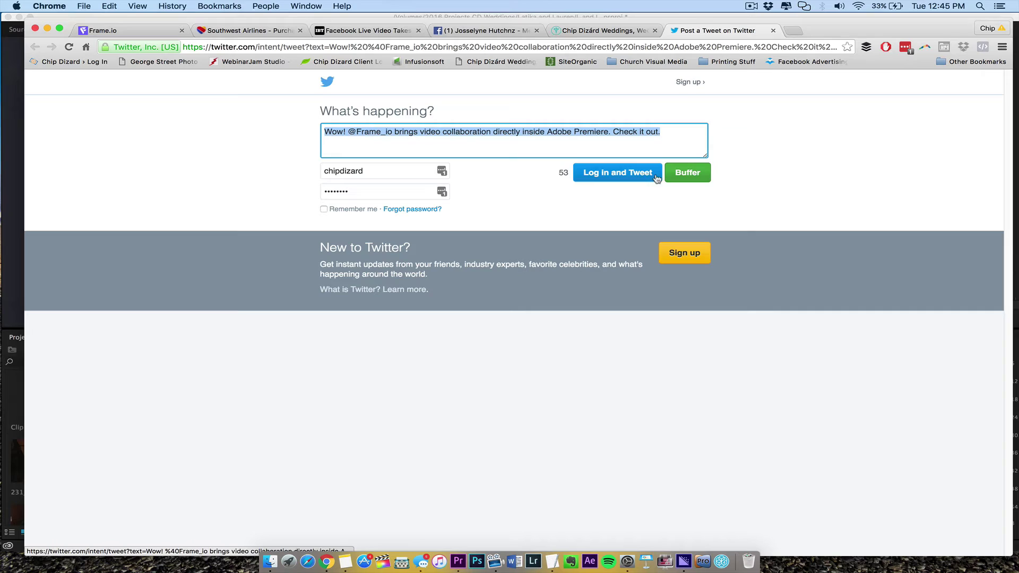
Step: Share the tweet now through Buffer via Twitter sign-in, then return to Premiere Pro
click(688, 175)
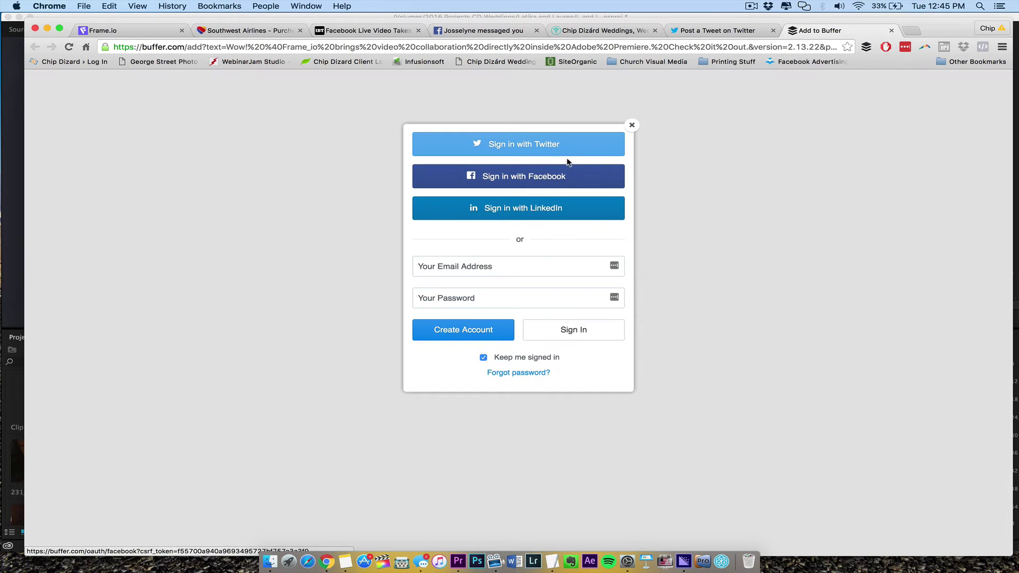
click(558, 142)
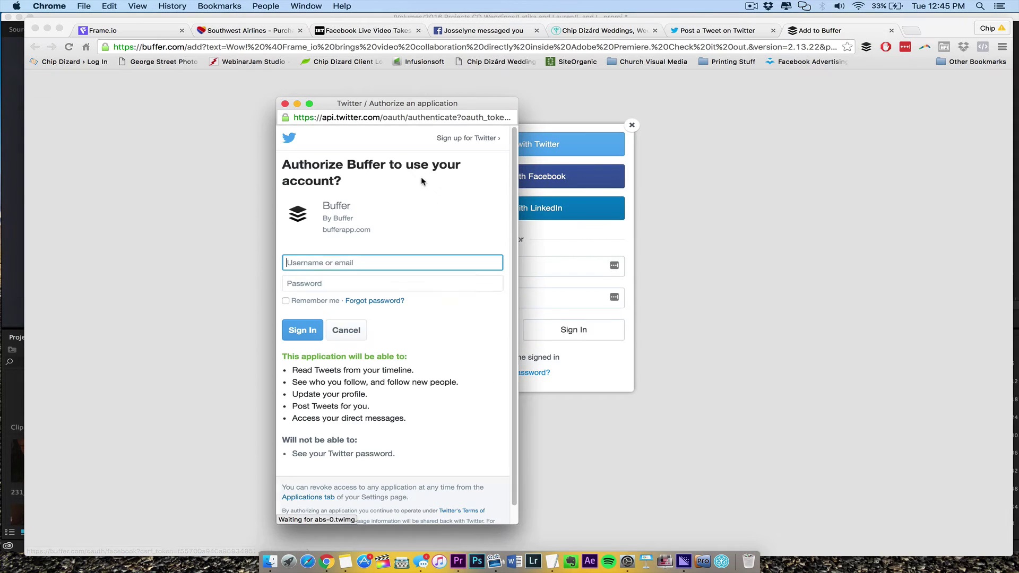
click(303, 330)
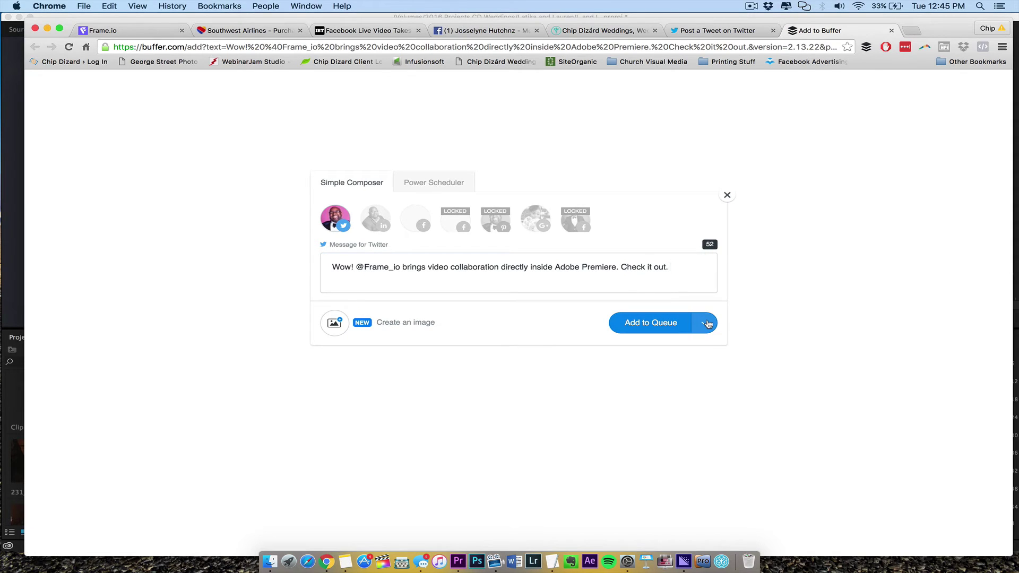
click(705, 323)
click(682, 365)
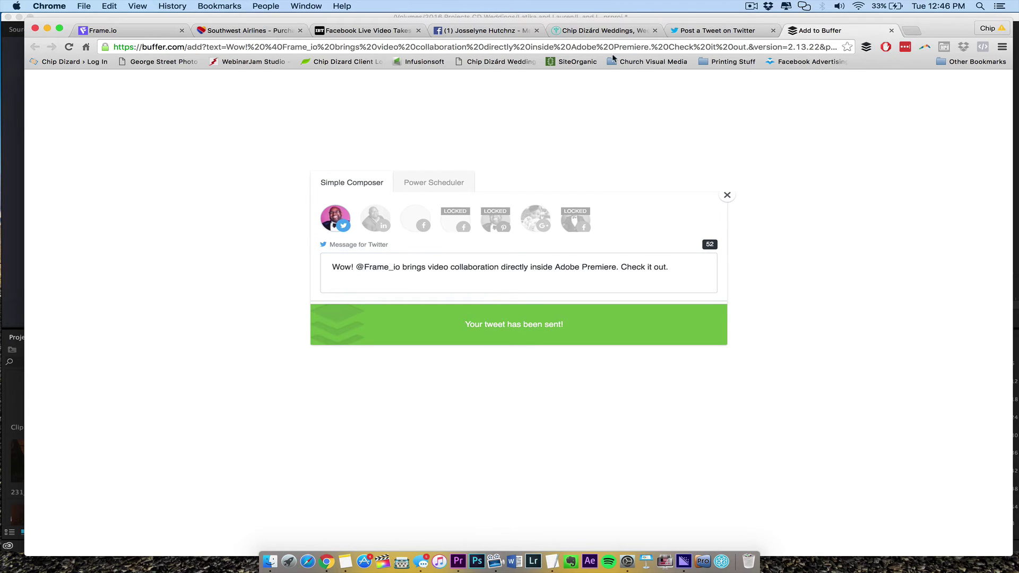
click(7, 159)
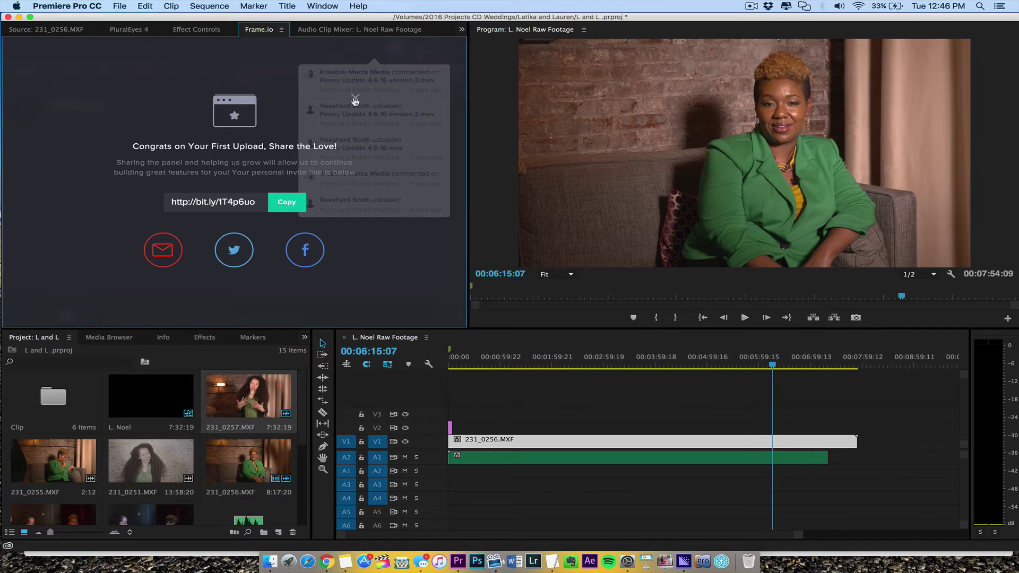
Step: Dismiss the share prompt and notifications, then glance at the project list and actions
click(355, 100)
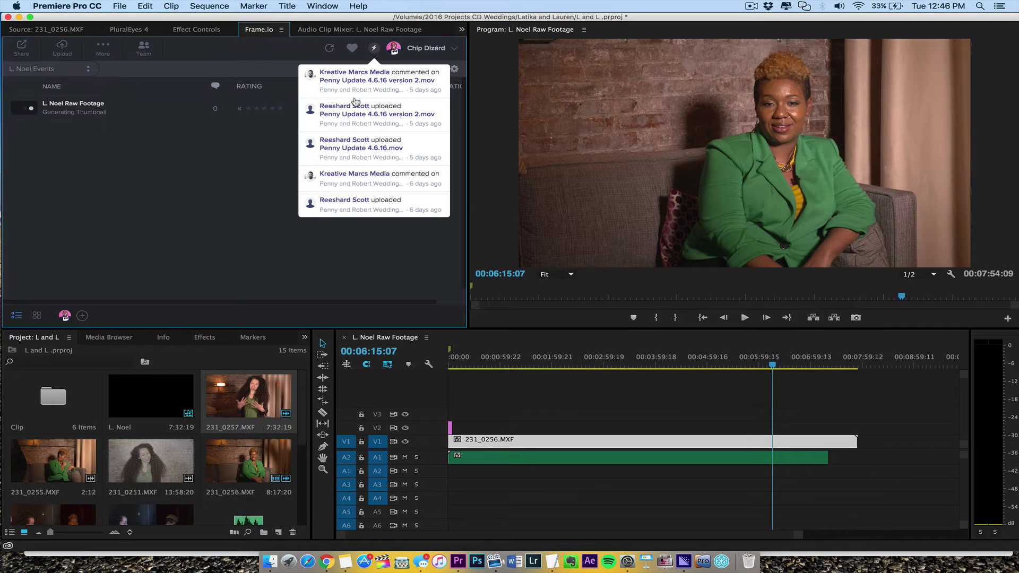
click(190, 182)
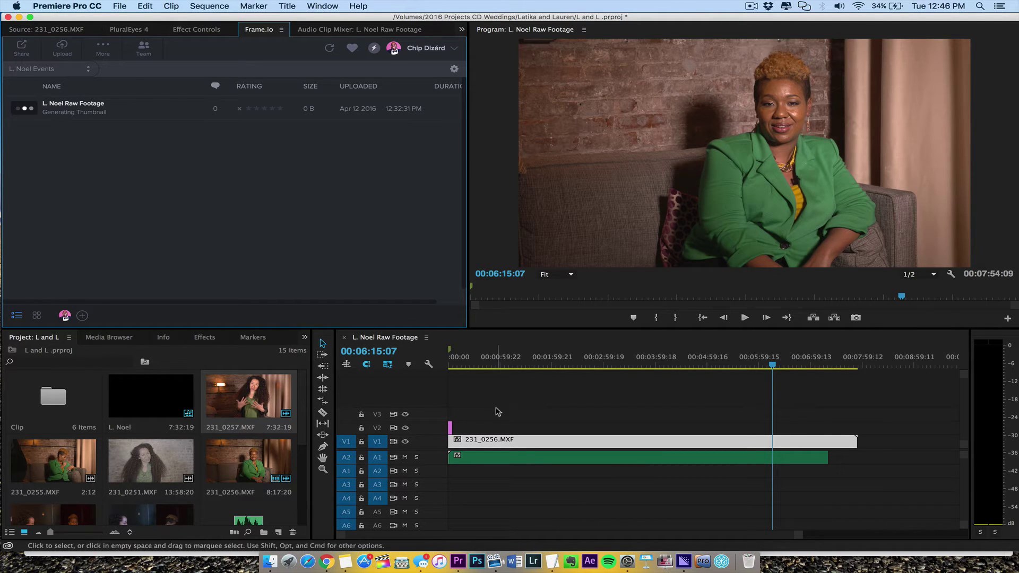
drag(465, 352, 469, 351)
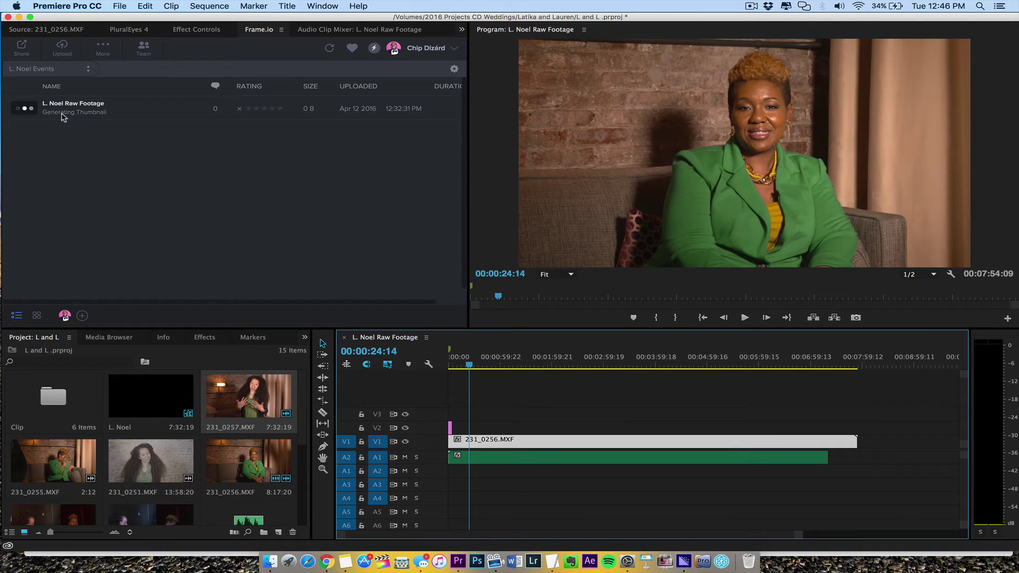
click(73, 74)
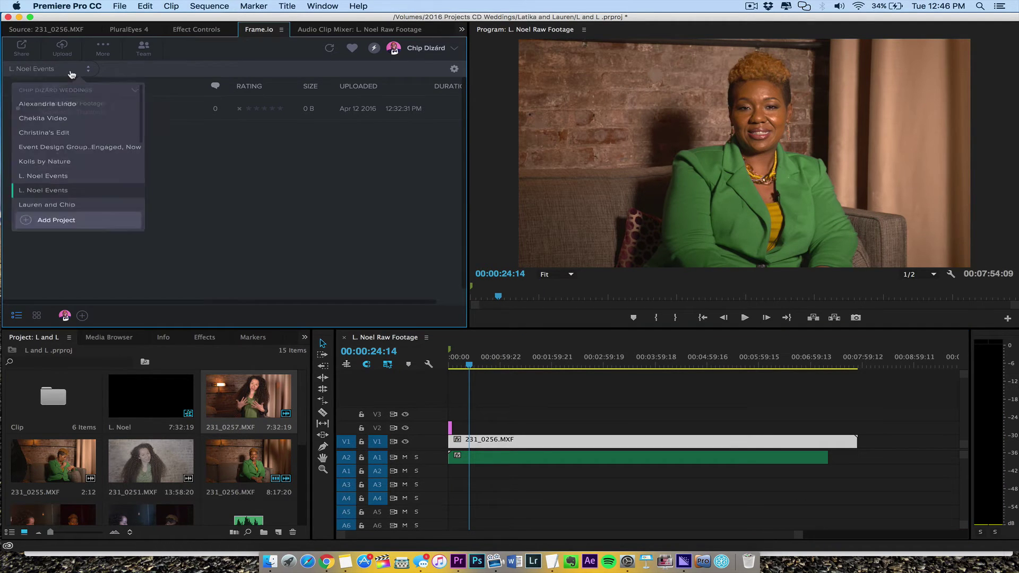
click(233, 183)
click(109, 53)
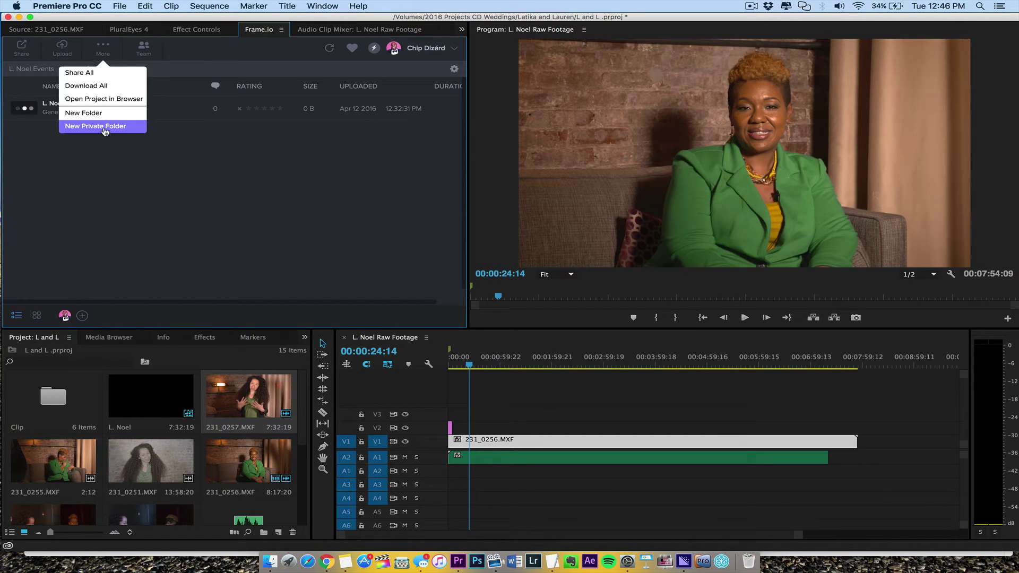
click(191, 178)
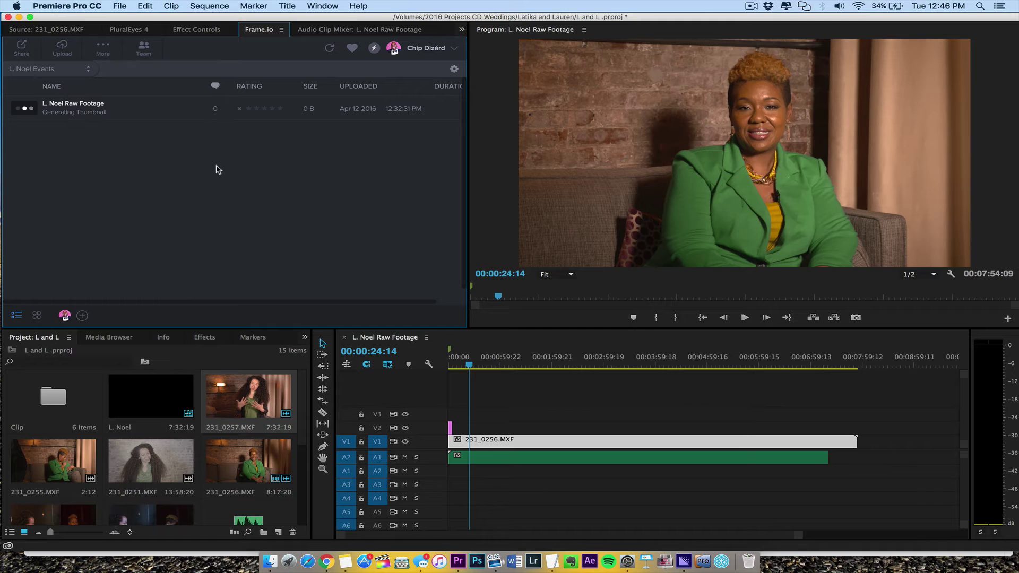
Step: Confirm Window > Extensions > Frame.io, then open L. Noel Raw Footage in the player
click(310, 7)
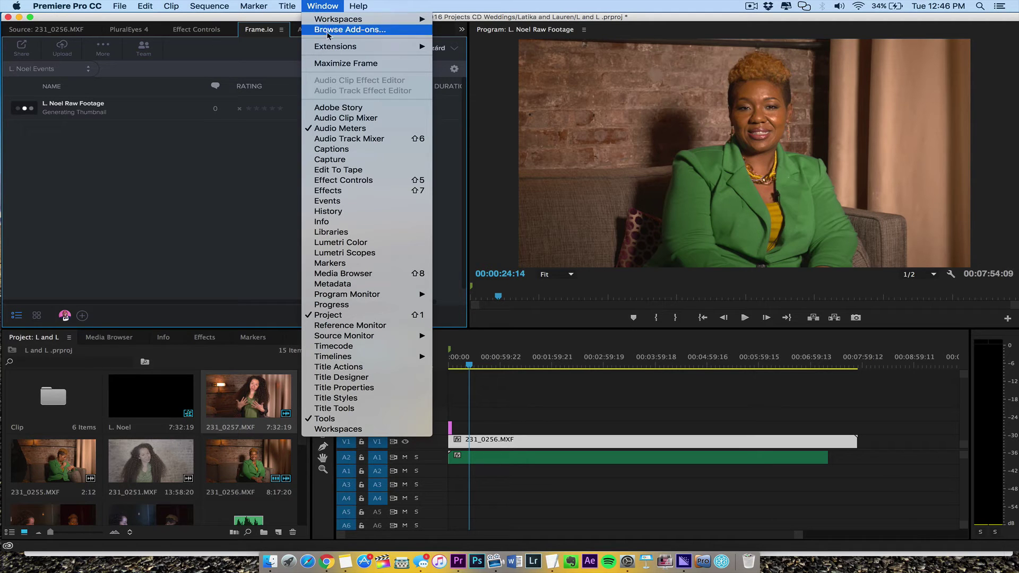
mouse_move(337, 48)
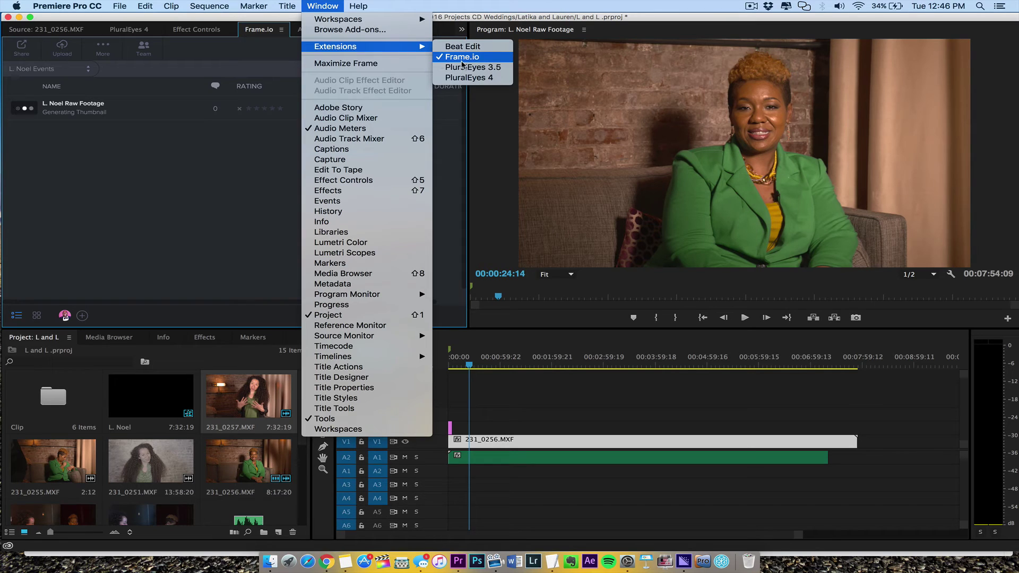
click(176, 152)
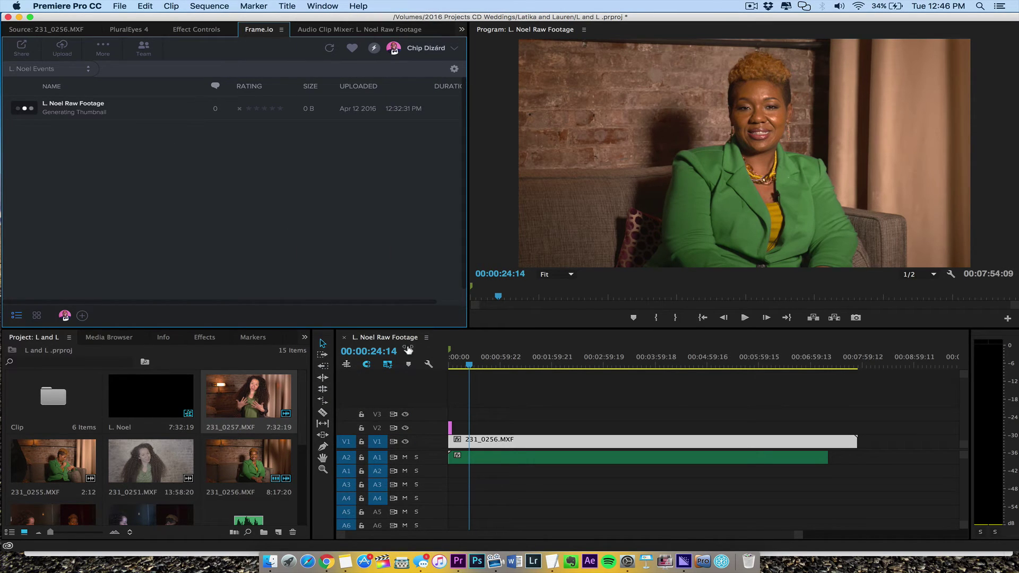
click(25, 108)
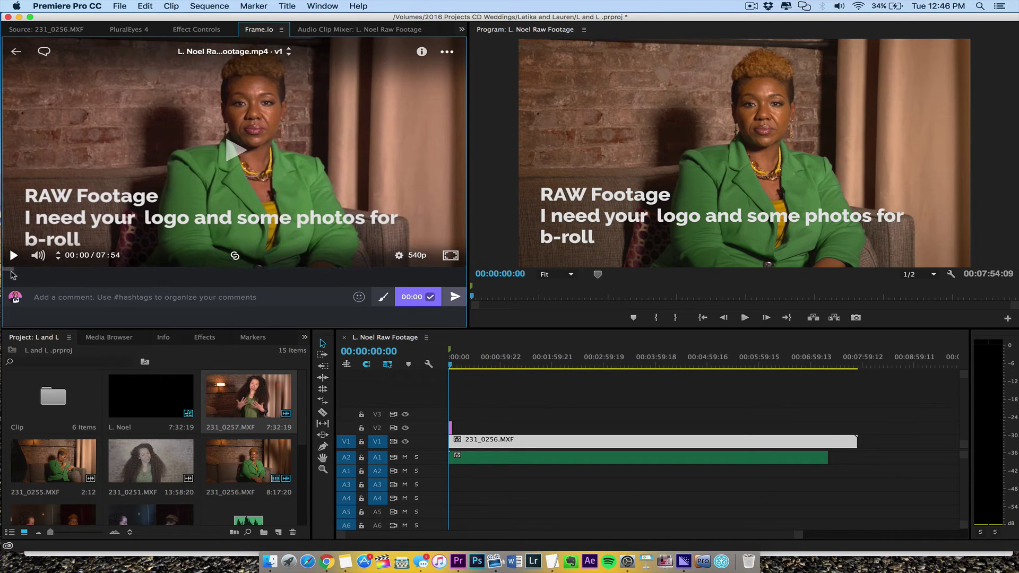
Step: Play the uploaded footage, link the sequence playhead to the review frame, then reset the sequence to start
click(236, 147)
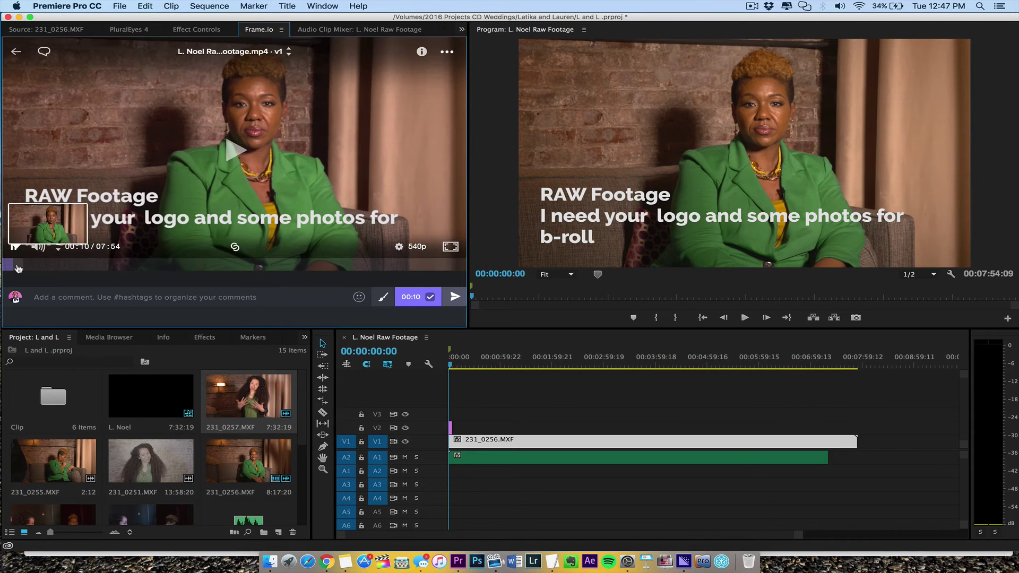
click(110, 265)
click(468, 365)
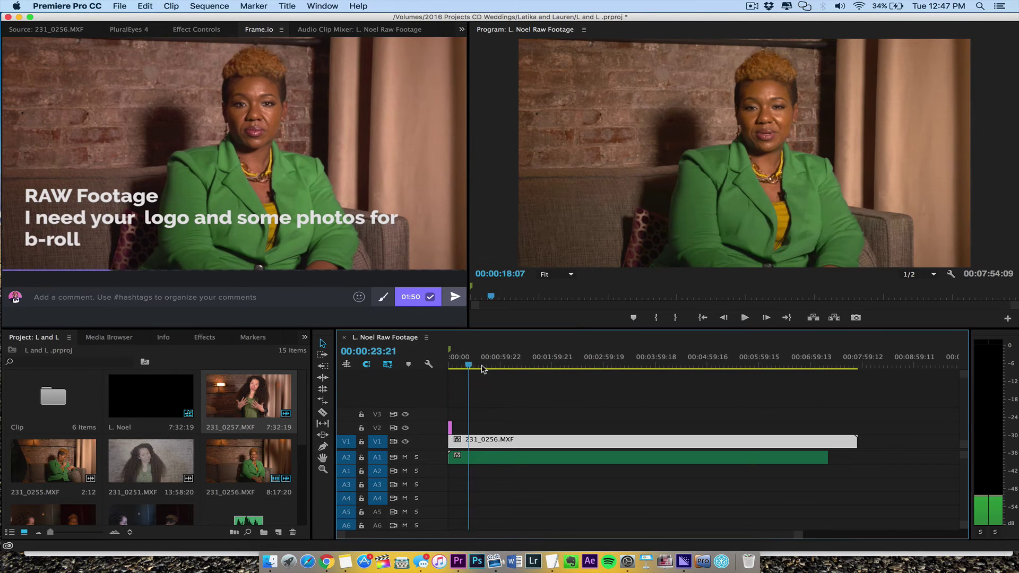
drag(483, 369, 559, 366)
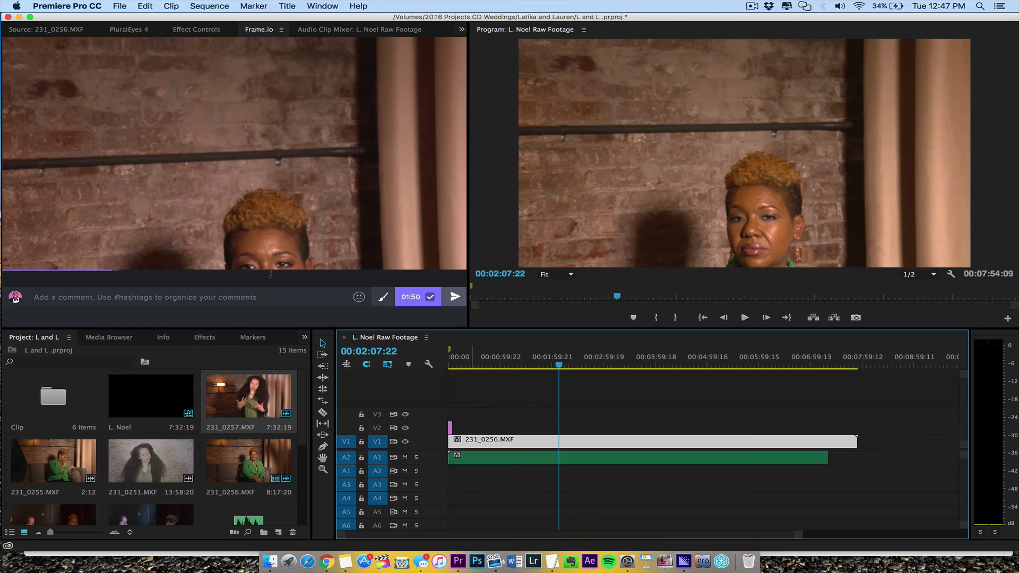
click(233, 257)
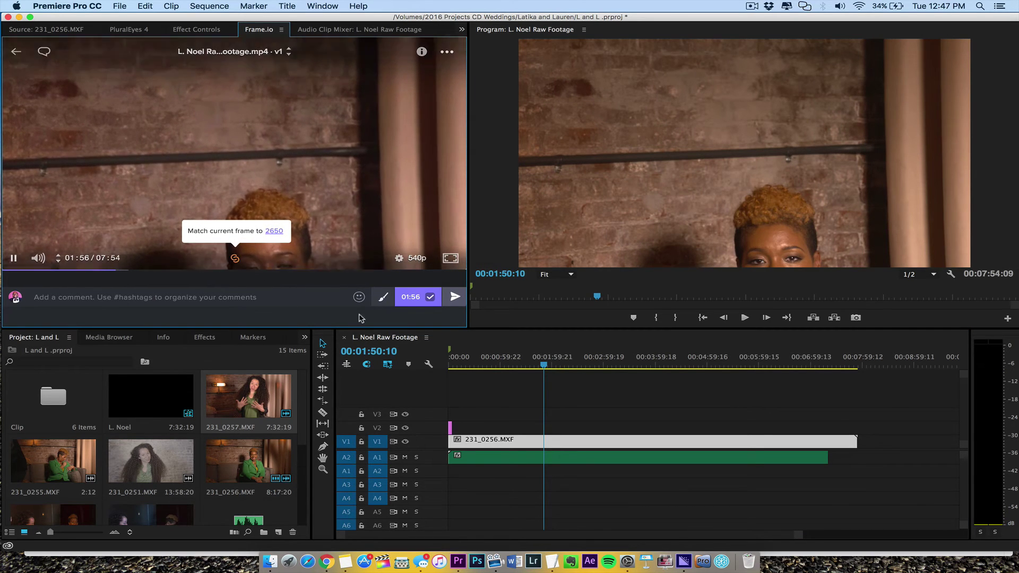
click(484, 345)
key(Home)
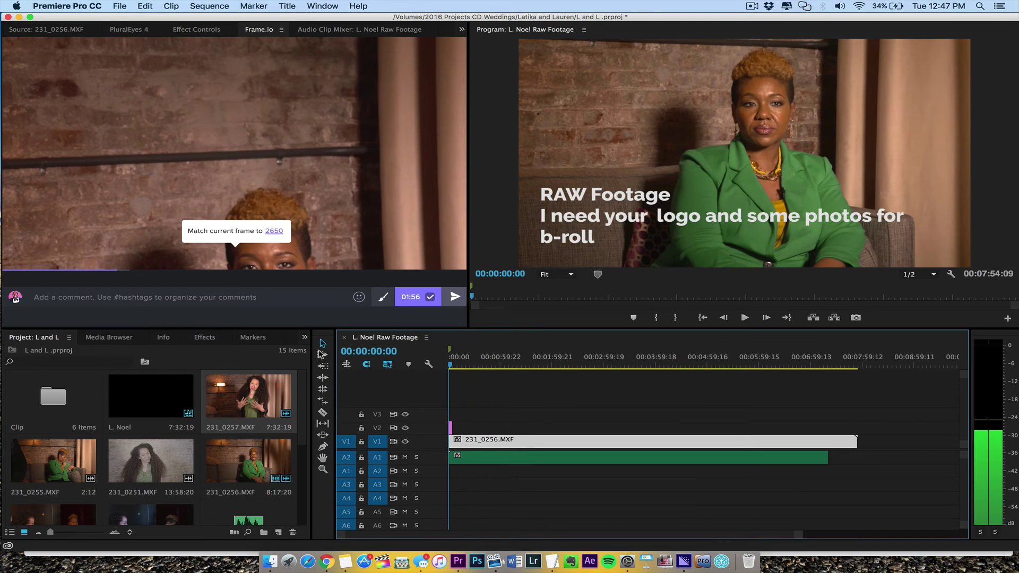
Step: Scrub the linked review video through 03:26 and 05:00, then back to about 03:49
click(13, 277)
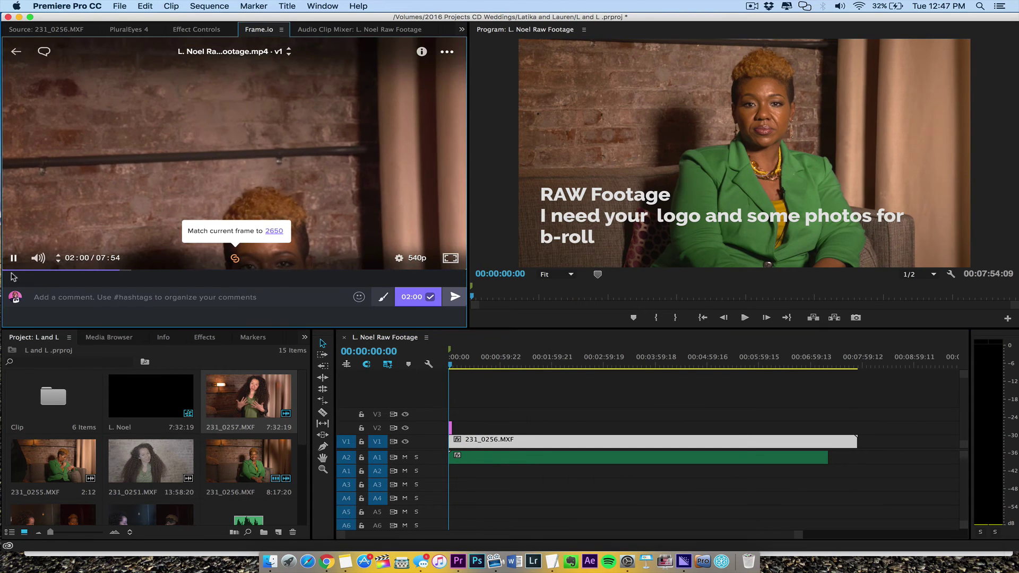
click(14, 273)
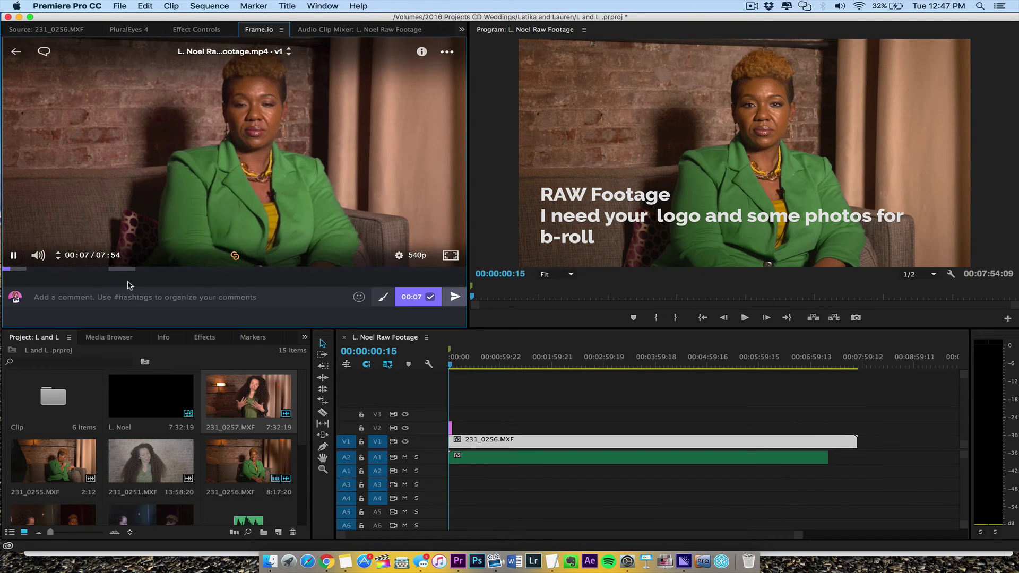
click(116, 302)
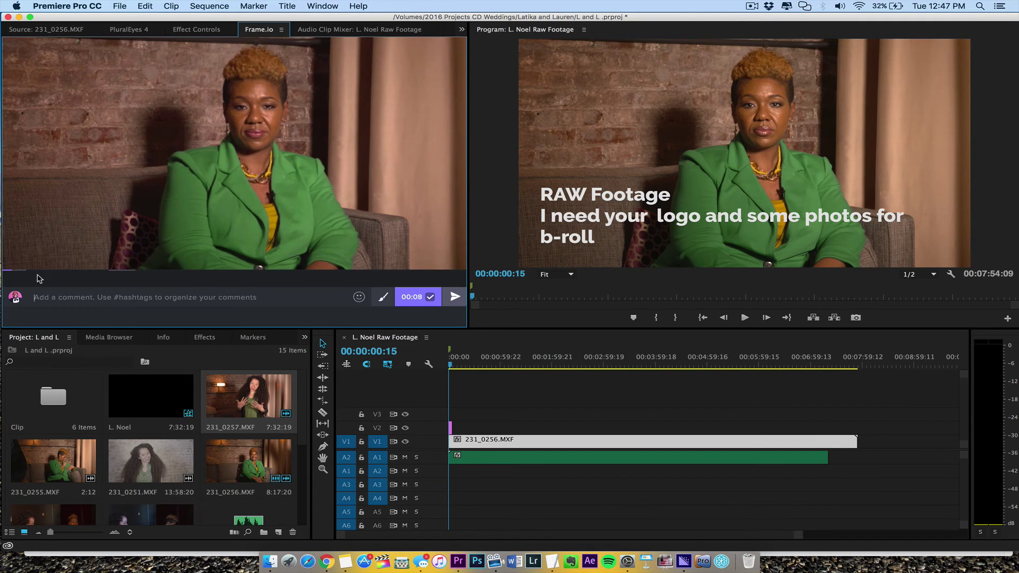
click(206, 273)
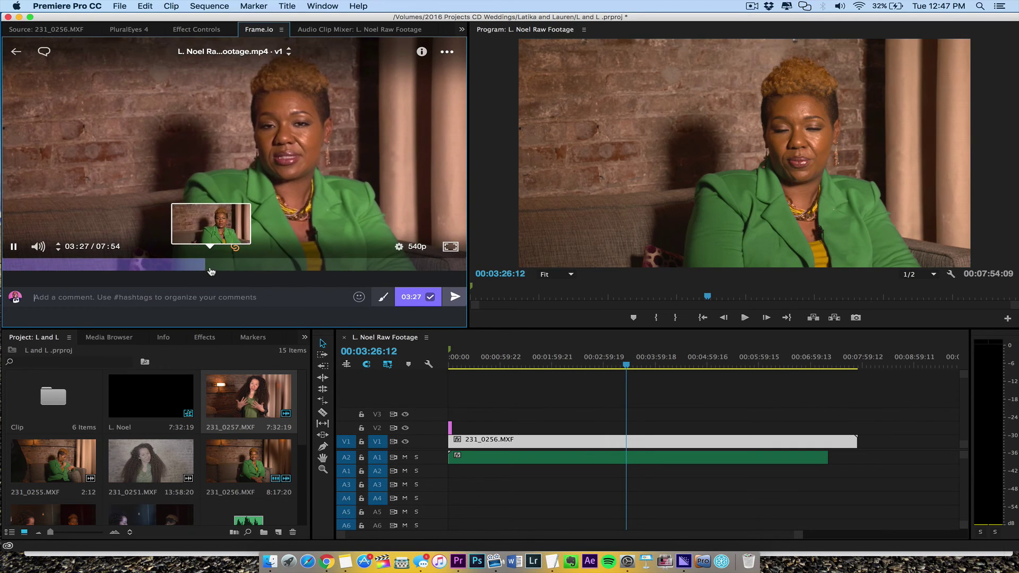
click(296, 265)
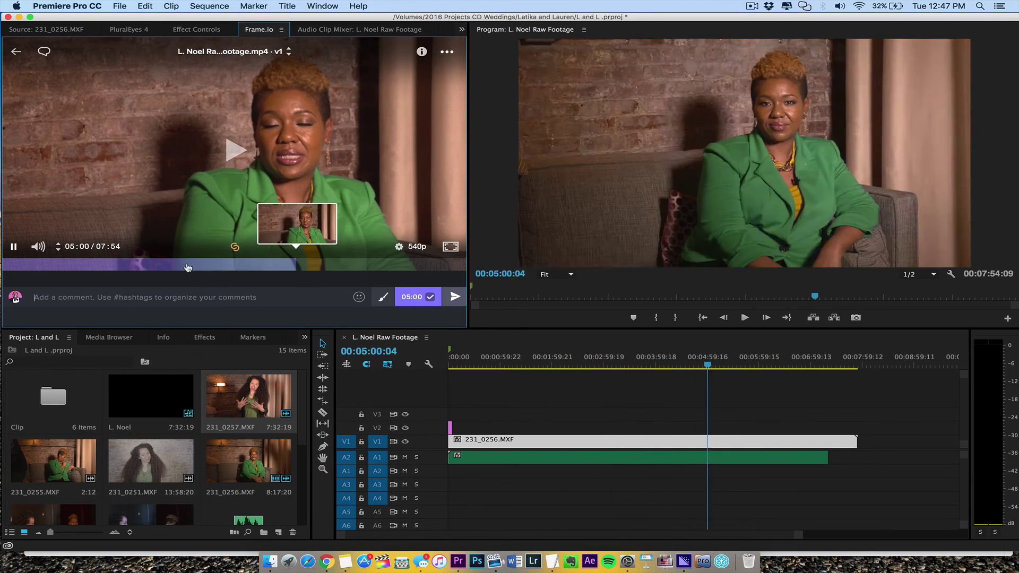
drag(188, 267, 240, 254)
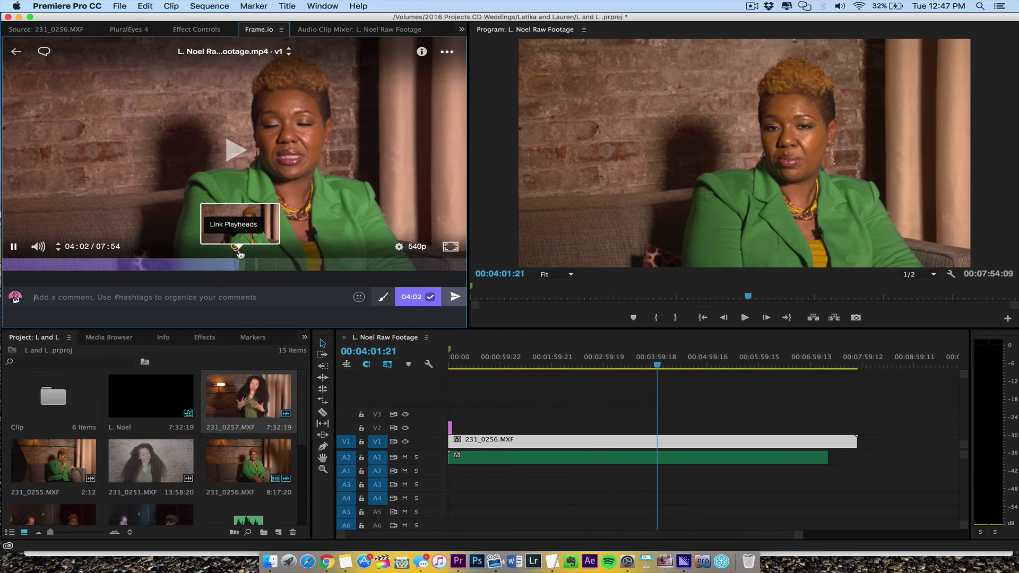
Step: Check source clip 231_0256.MXF, then pause the review at 04:14 and scrub toward 07:16
click(240, 255)
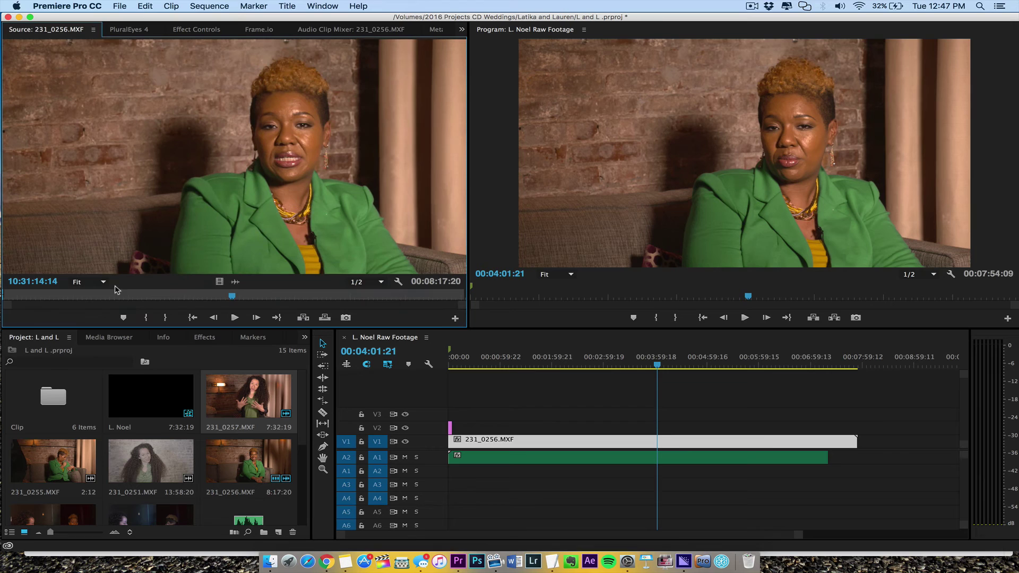
click(79, 283)
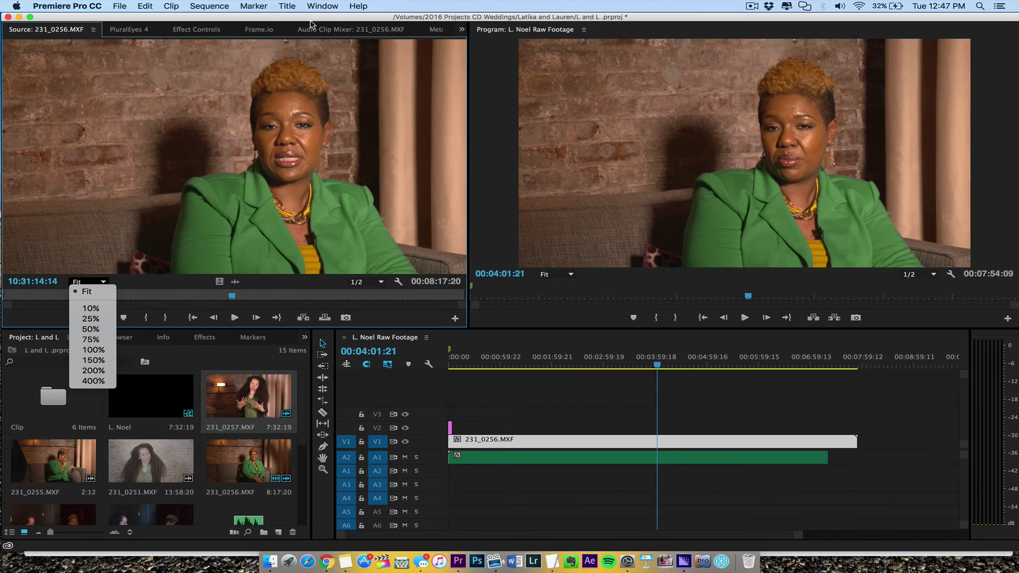
click(268, 31)
click(261, 30)
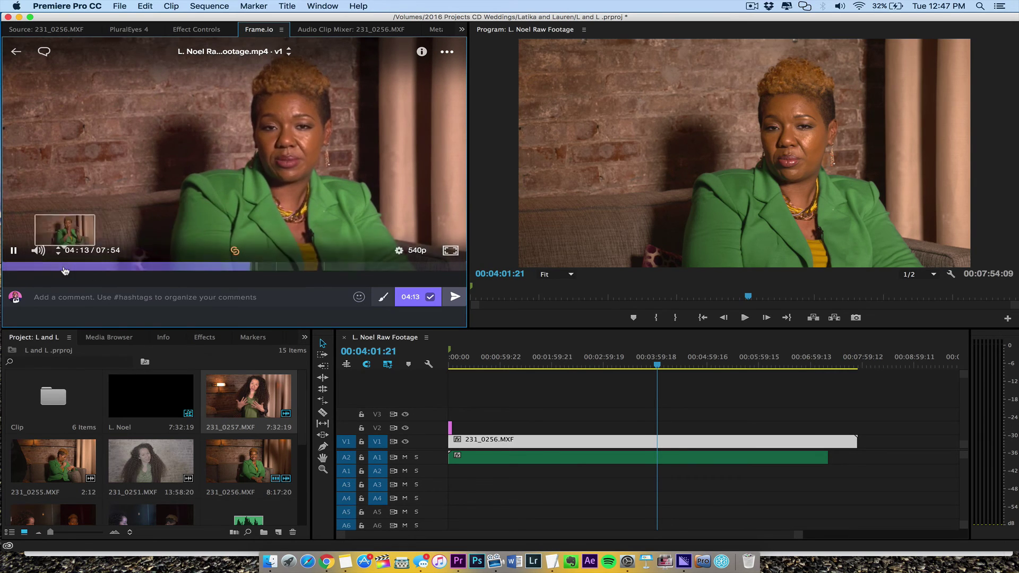
click(17, 254)
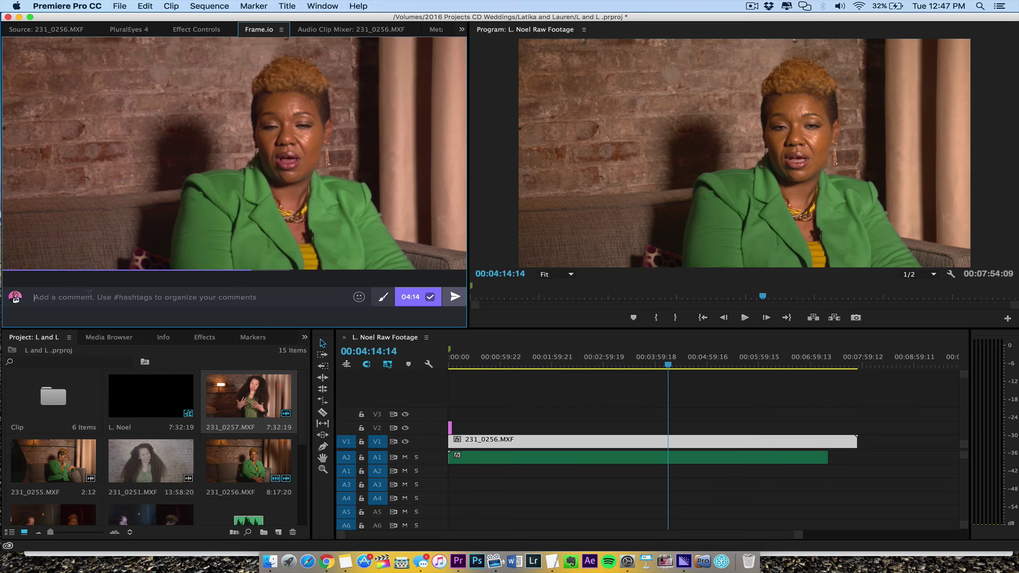
drag(68, 273, 430, 271)
Step: Post the comment 'Add motion graphic' at 07:16 and return to the Frame.io file list
text(Add)
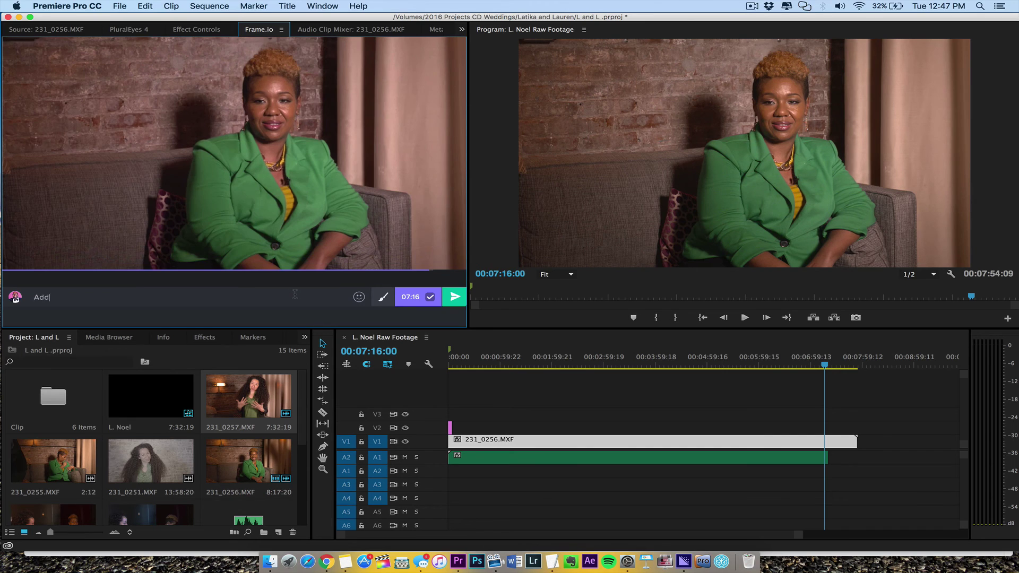
text( motion graphic outro)
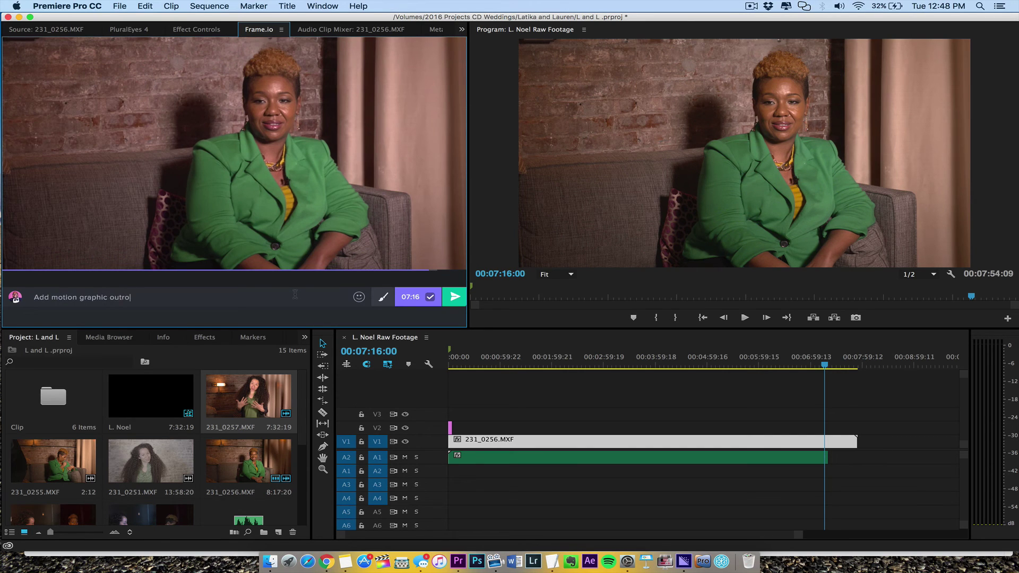
key(Return)
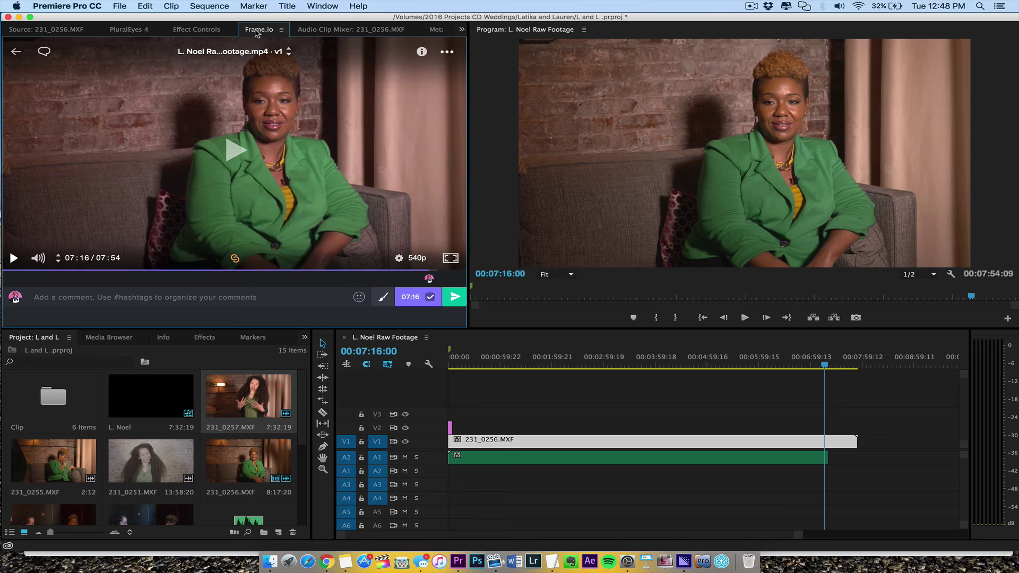
click(16, 52)
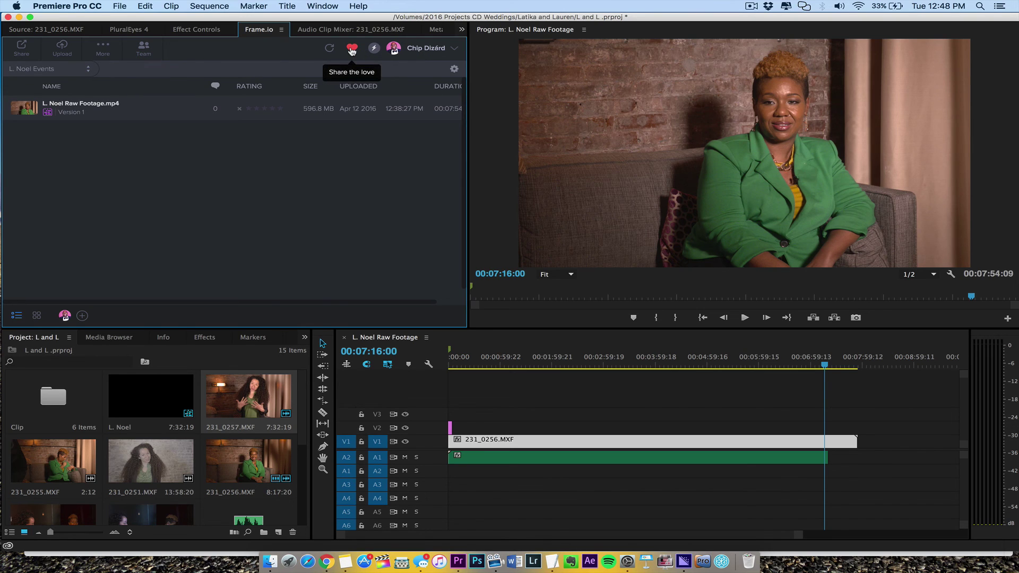
Step: Open and dismiss the account menu, then open the Add Collaborators window for the project
click(444, 54)
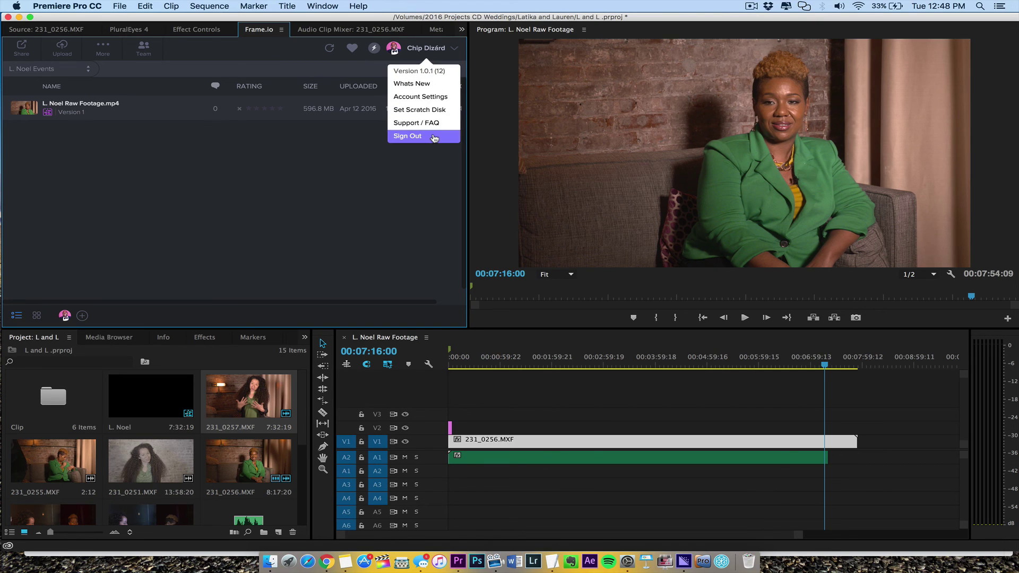
click(340, 228)
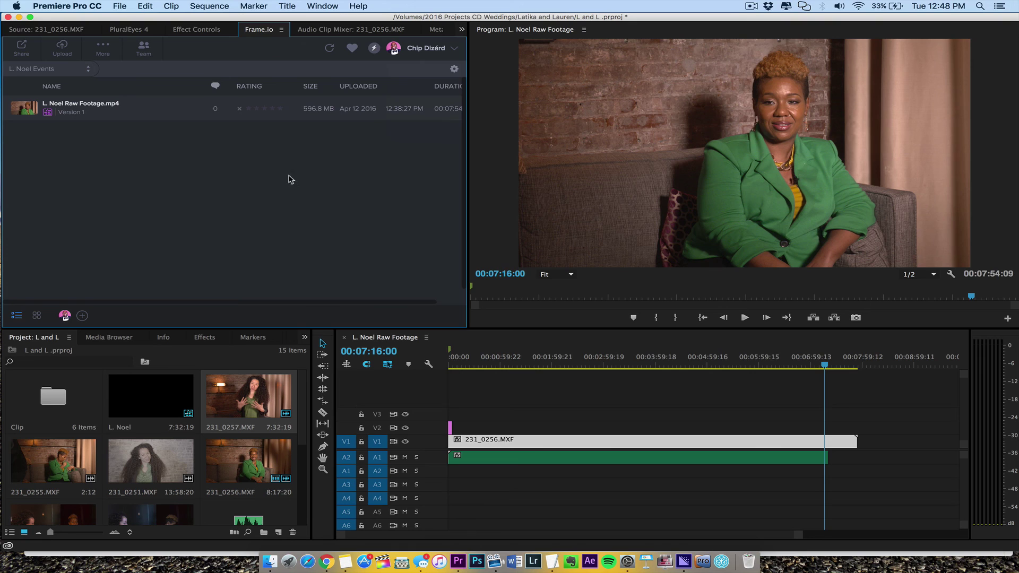
click(82, 316)
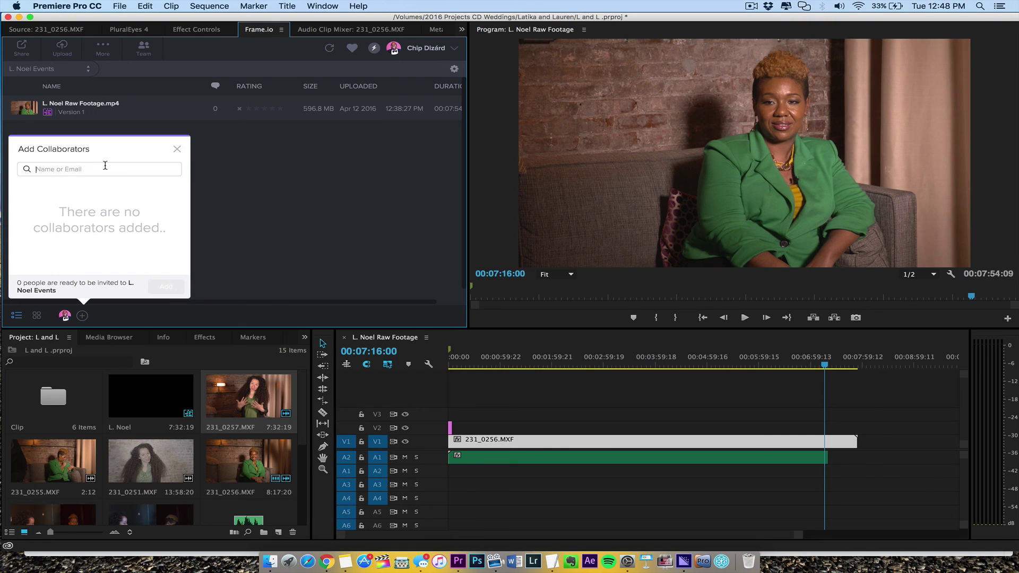